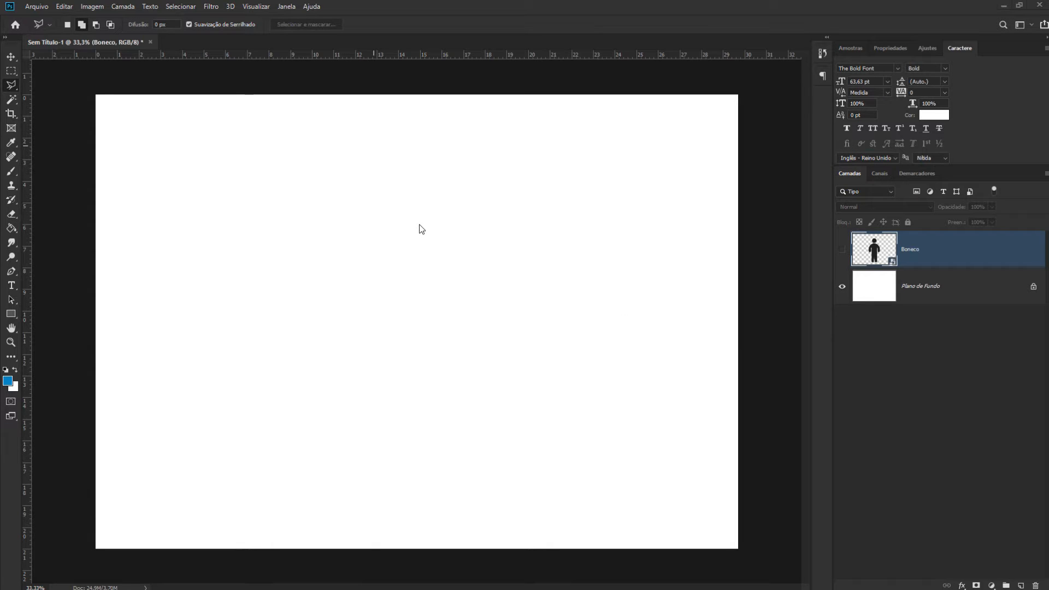
# - Draw a trial rectangular selection with the Rectangular Marquee tool and deselect it
pyautogui.click(15, 76)
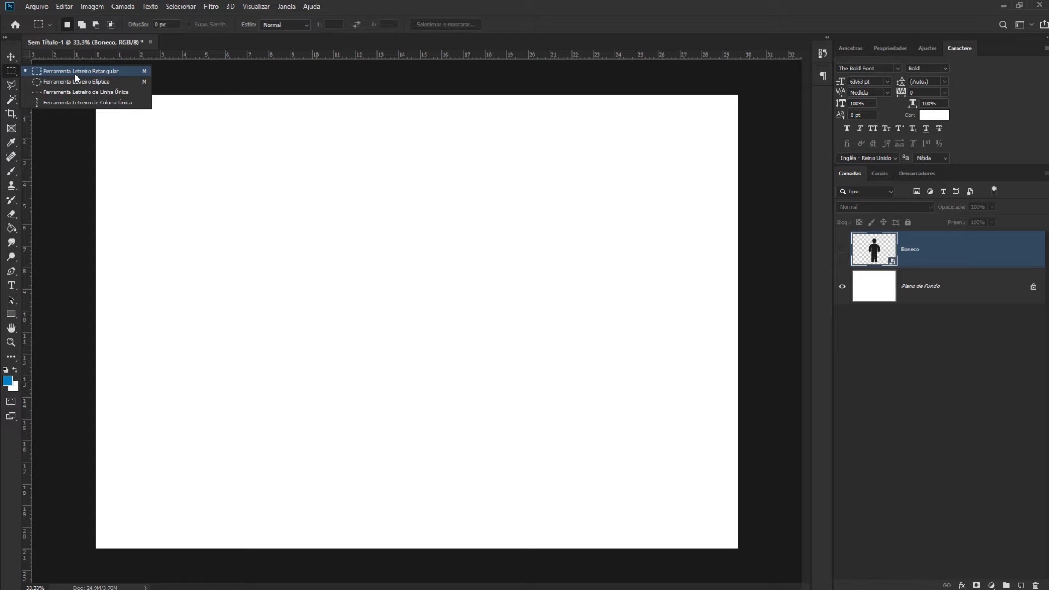
pyautogui.click(11, 73)
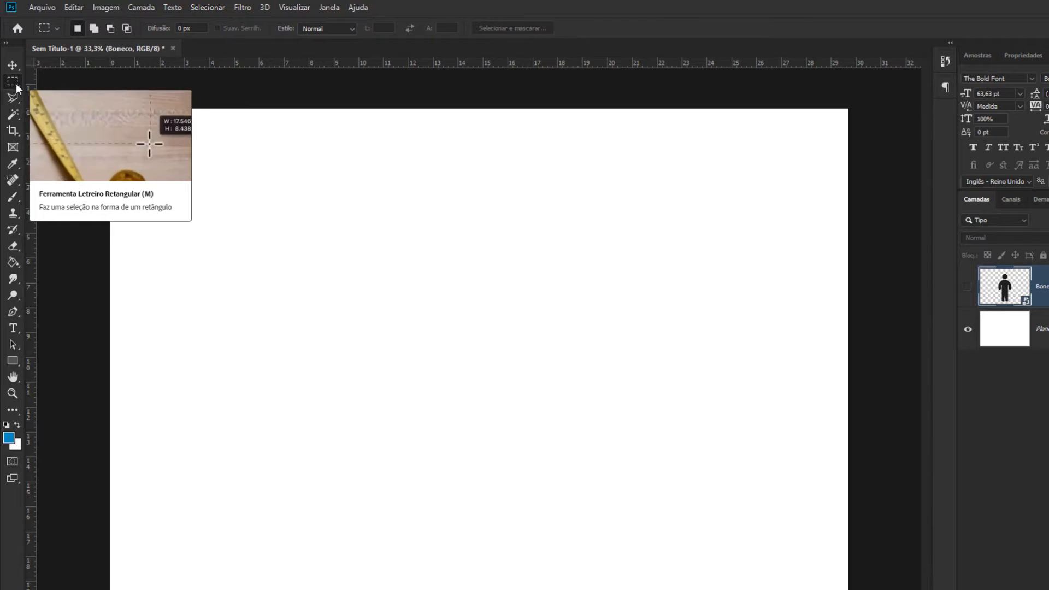
pyautogui.click(16, 84)
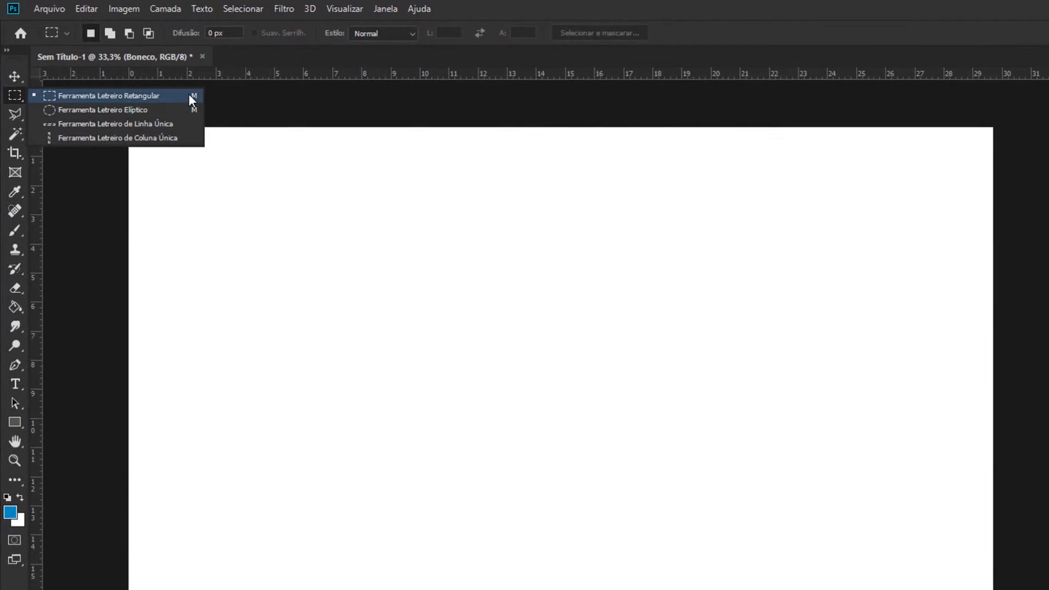
pyautogui.click(160, 100)
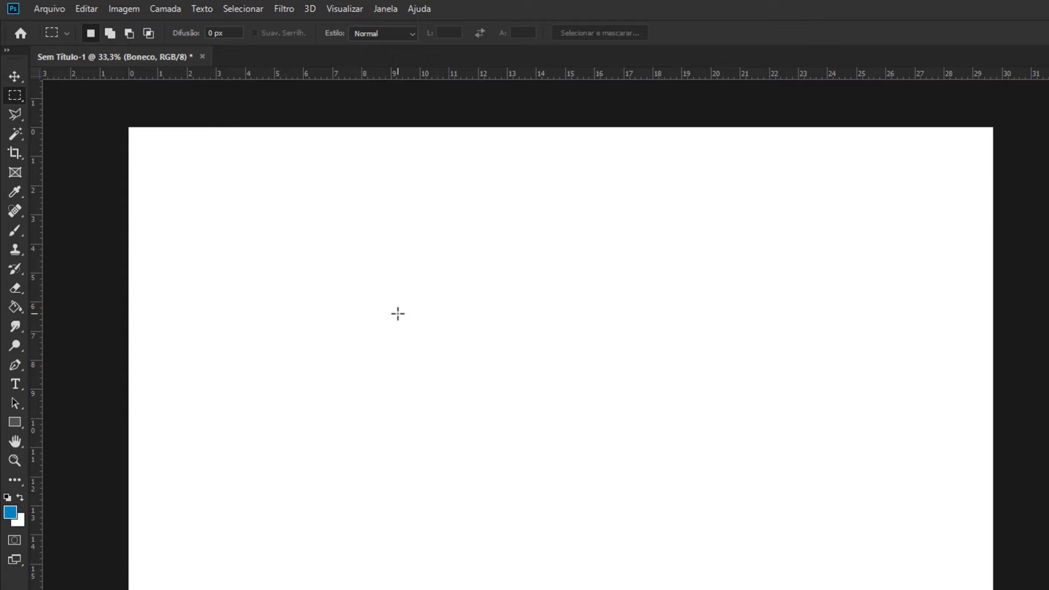
pyautogui.moveTo(230, 221); pyautogui.dragTo(595, 546)
pyautogui.hotkey('ctrl', 'd')
# - Redraw the rectangular marquee several times, ending with a selection about 10.8 by 10.5 cm in the canvas's upper-left half
pyautogui.moveTo(838, 589); pyautogui.dragTo(438, 251)
pyautogui.moveTo(204, 185); pyautogui.dragTo(614, 536)
pyautogui.moveTo(852, 589); pyautogui.dragTo(440, 298)
pyautogui.moveTo(297, 215); pyautogui.dragTo(284, 193)
pyautogui.moveTo(391, 293); pyautogui.dragTo(598, 498)
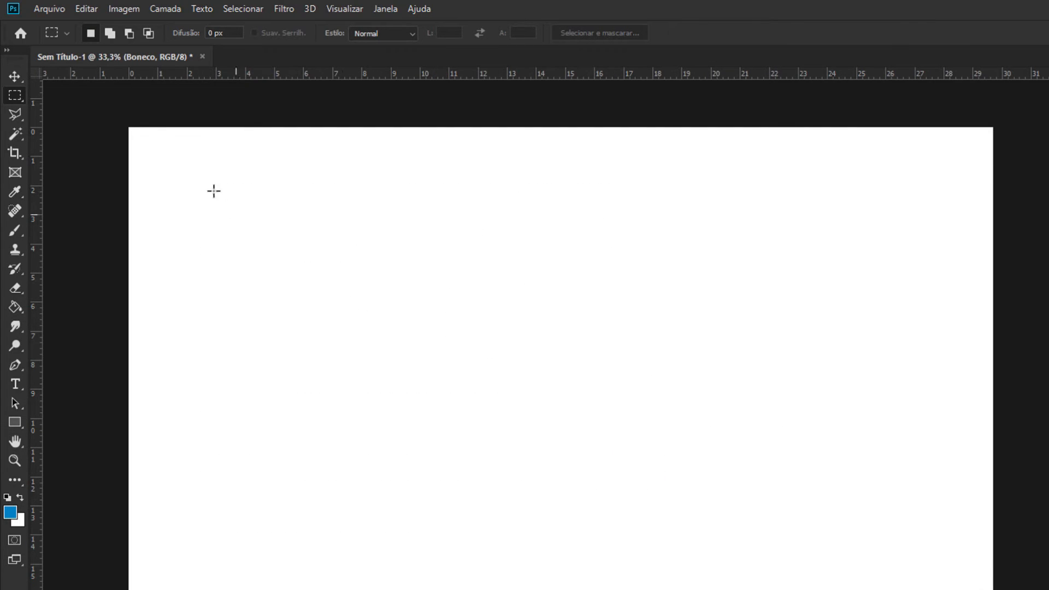
# - Extend the rectangular selection with three overlapping rectangles in Add to selection mode, and undo all three additions
pyautogui.click(112, 34)
pyautogui.moveTo(795, 588); pyautogui.dragTo(486, 337)
pyautogui.moveTo(890, 589); pyautogui.dragTo(700, 521)
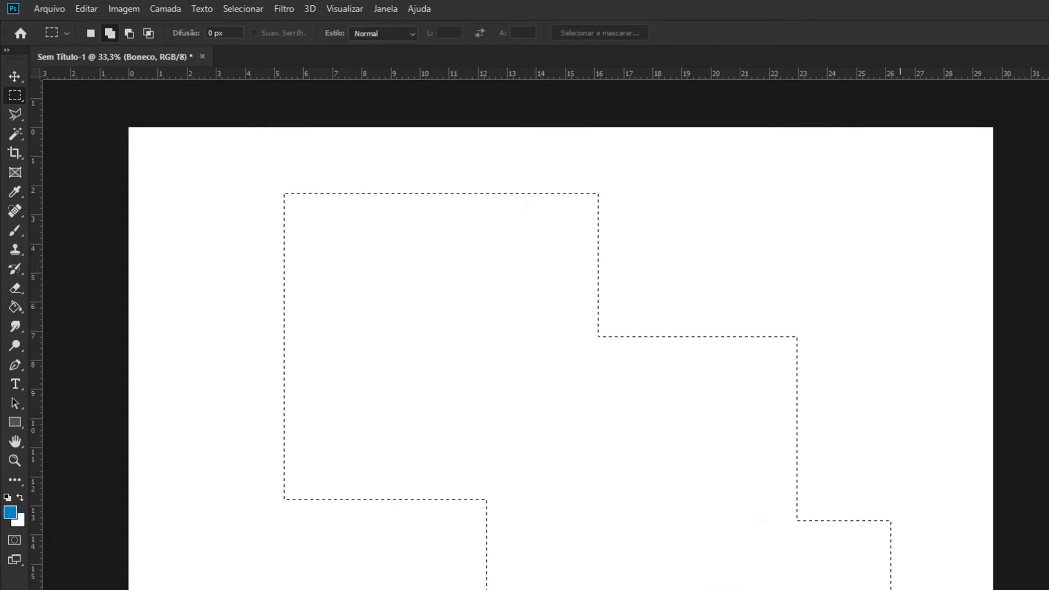
pyautogui.moveTo(863, 270); pyautogui.dragTo(751, 391)
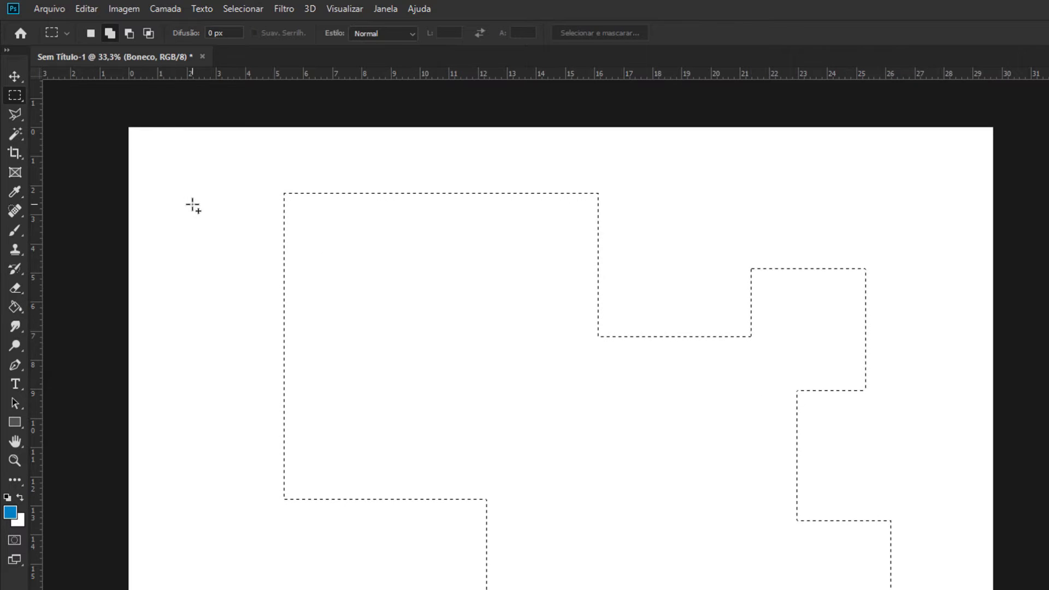
pyautogui.hotkey('ctrl', 'z')
pyautogui.hotkey('ctrl', 'z')
pyautogui.hotkey('ctrl', 'z')
# - Subtract overlapping rectangles from the lower-right and upper-right corners of the rectangular selection, and undo the subtractions
pyautogui.click(133, 33)
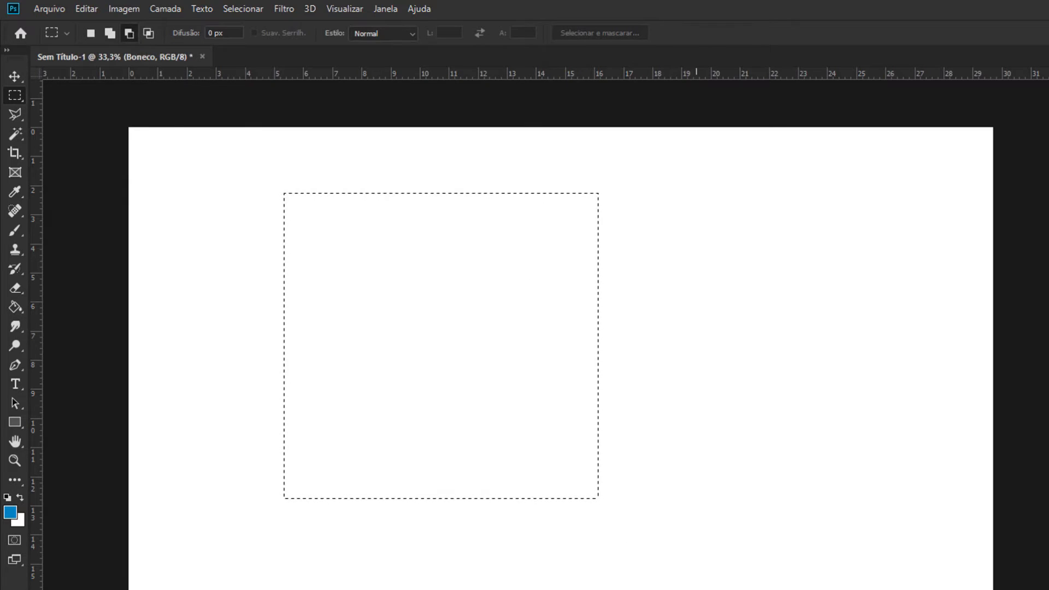
pyautogui.moveTo(706, 589); pyautogui.dragTo(438, 356)
pyautogui.hotkey('ctrl', 'z')
pyautogui.moveTo(453, 342); pyautogui.dragTo(414, 330)
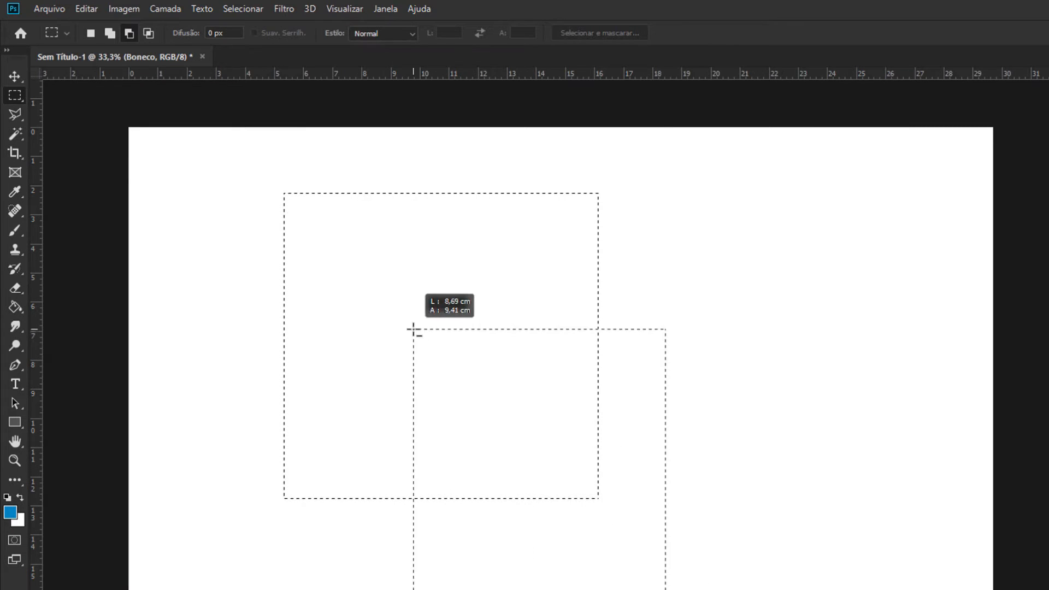
pyautogui.moveTo(582, 136); pyautogui.dragTo(642, 265)
pyautogui.hotkey('ctrl', 'z')
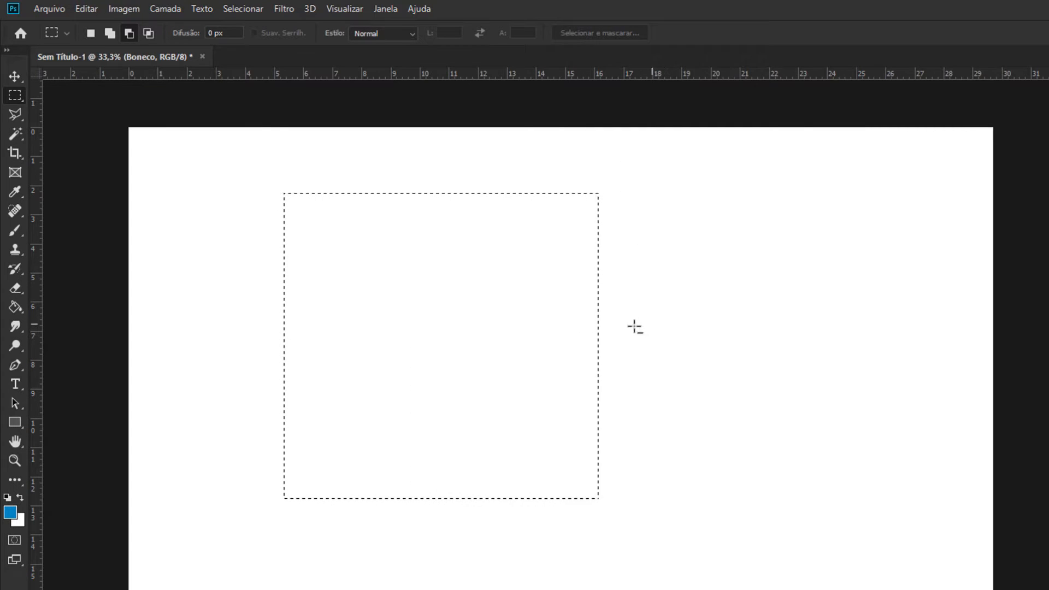
# - Intersect the rectangular selection twice with a rectangle overlapping its lower-right corner, undoing each intersection
pyautogui.click(148, 34)
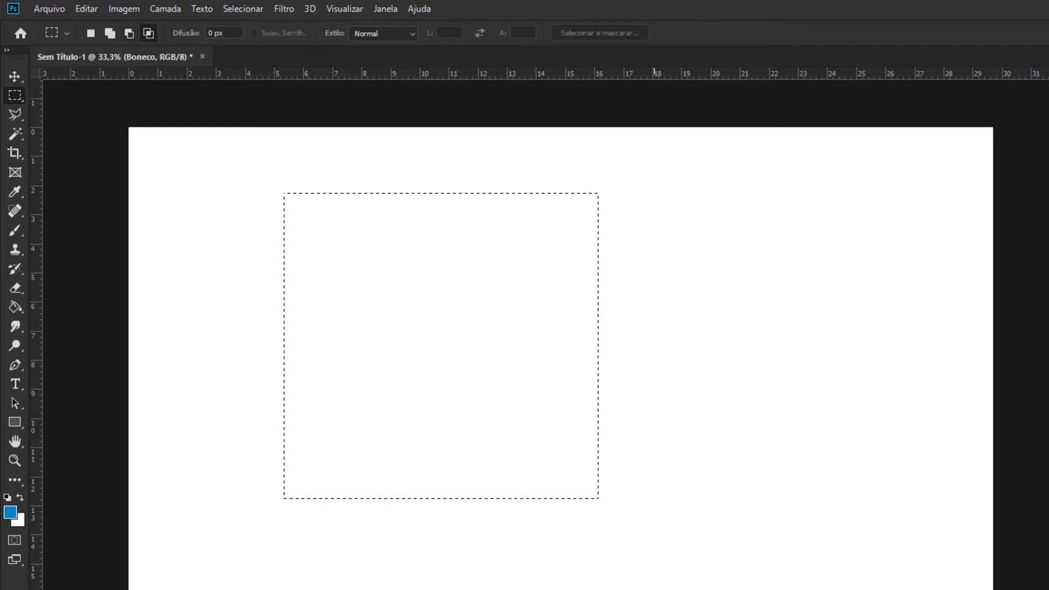
pyautogui.moveTo(732, 589); pyautogui.dragTo(437, 335)
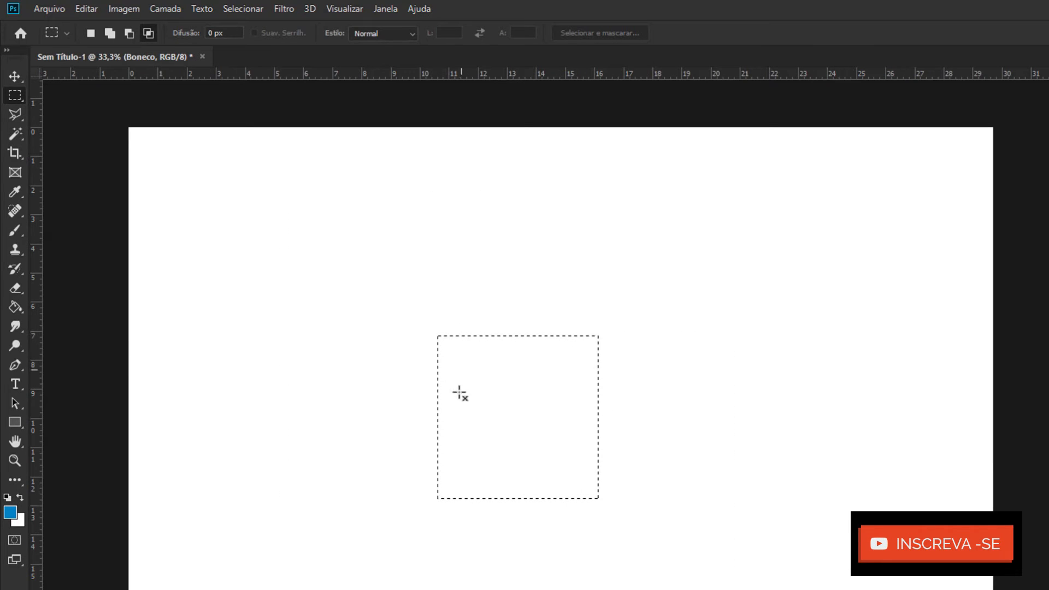
pyautogui.hotkey('ctrl', 'z')
pyautogui.moveTo(693, 589); pyautogui.dragTo(437, 344)
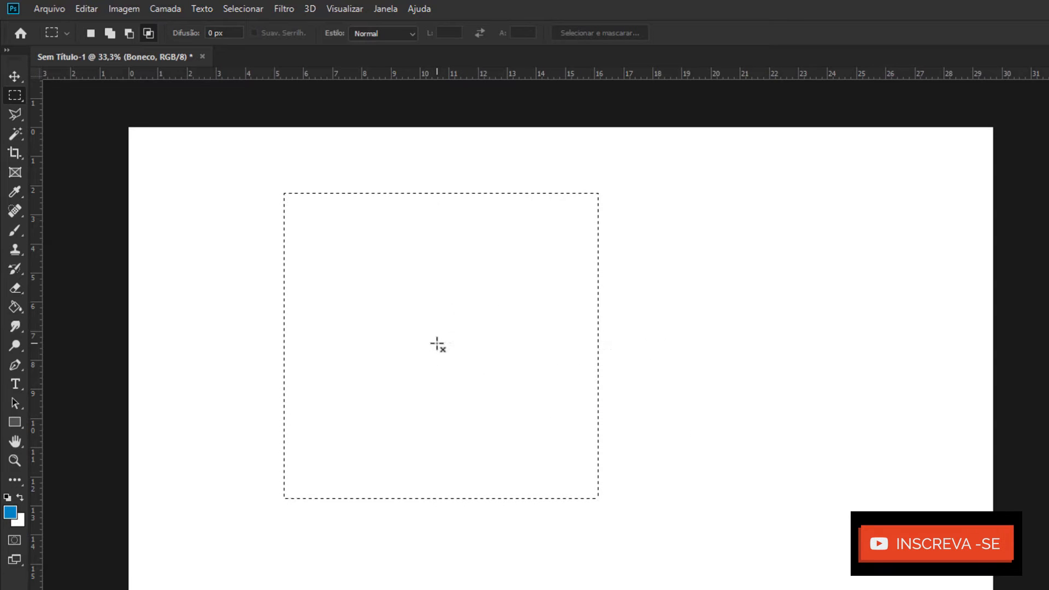
pyautogui.hotkey('ctrl', 'z')
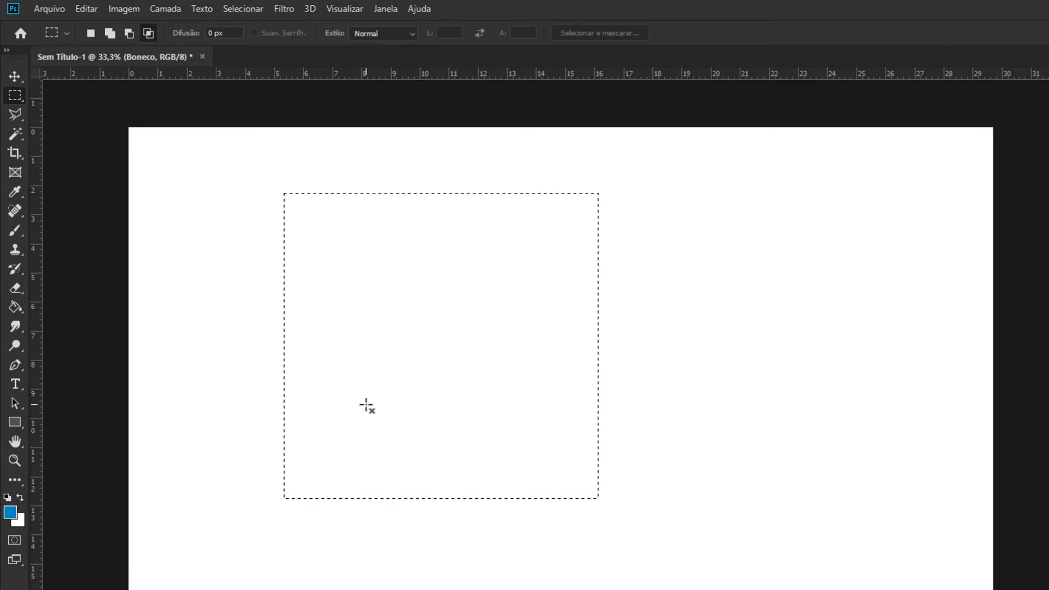
# - Clear the existing selection, and draw and discard one more rectangular selection
pyautogui.hotkey('ctrl', 'd')
pyautogui.moveTo(360, 297); pyautogui.dragTo(665, 568)
pyautogui.hotkey('ctrl', 'd')
# - Draw a circular selection about 11.5 cm wide with the Elliptical Marquee tool
pyautogui.rightClick(19, 96)
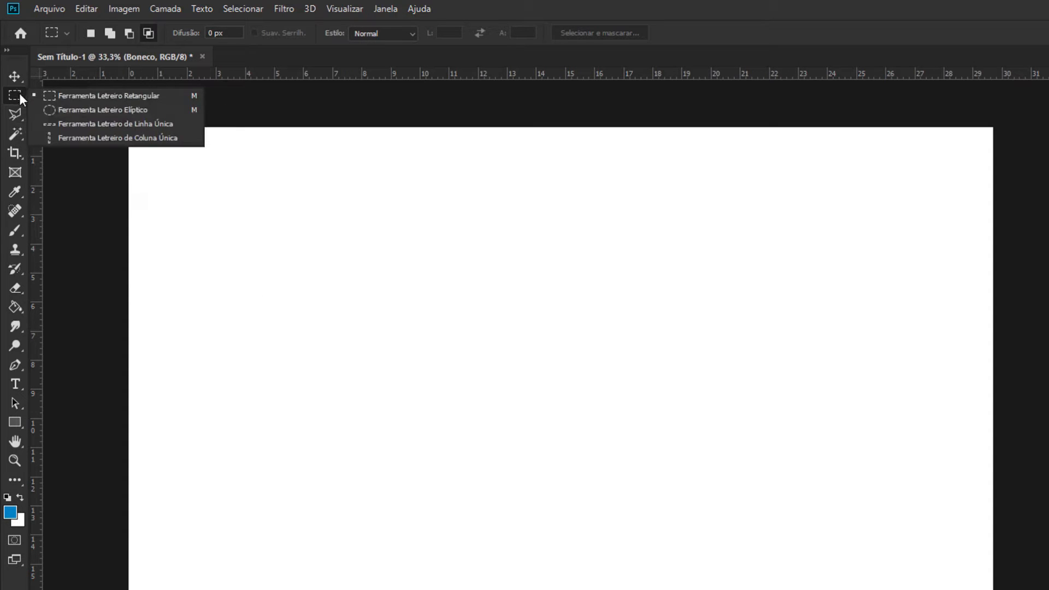
pyautogui.click(65, 107)
pyautogui.moveTo(319, 263); pyautogui.dragTo(660, 588)
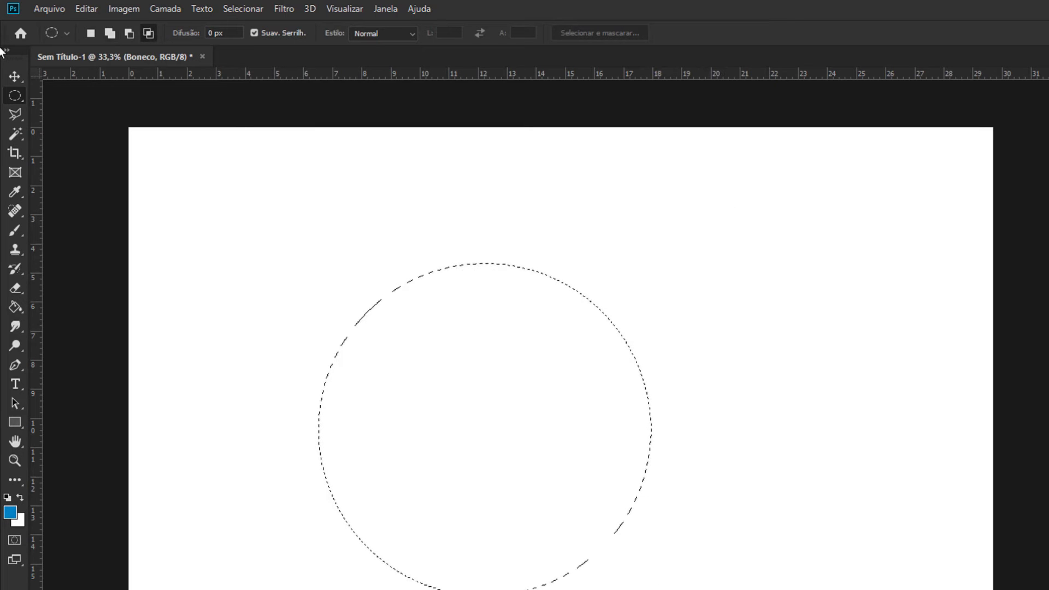
# - Add an overlapping ellipse to the right side of the circular selection, and deselect everything
pyautogui.click(112, 36)
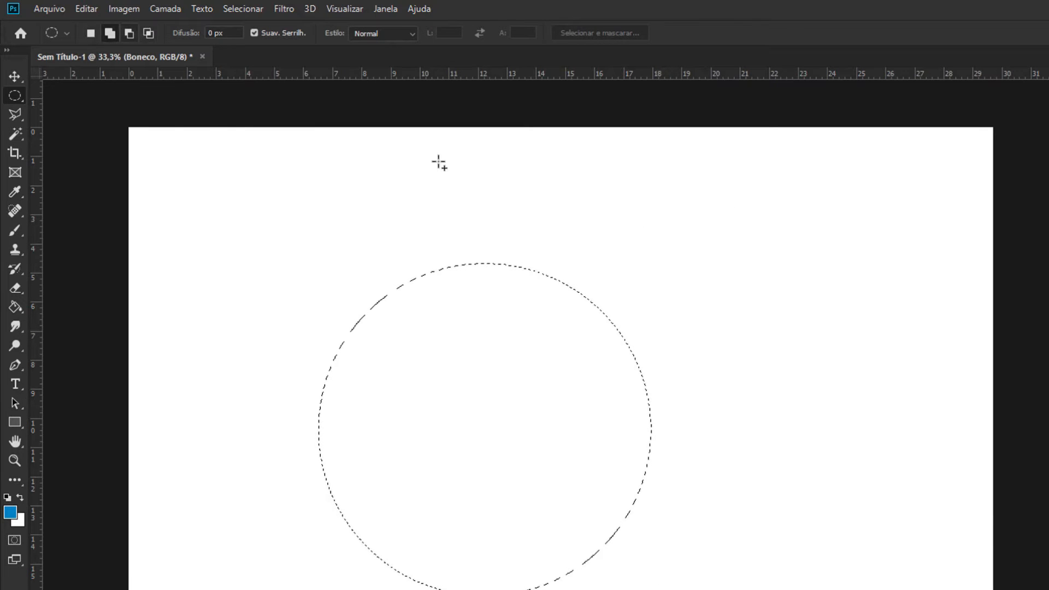
pyautogui.moveTo(809, 242); pyautogui.dragTo(486, 589)
pyautogui.moveTo(855, 226); pyautogui.dragTo(508, 421)
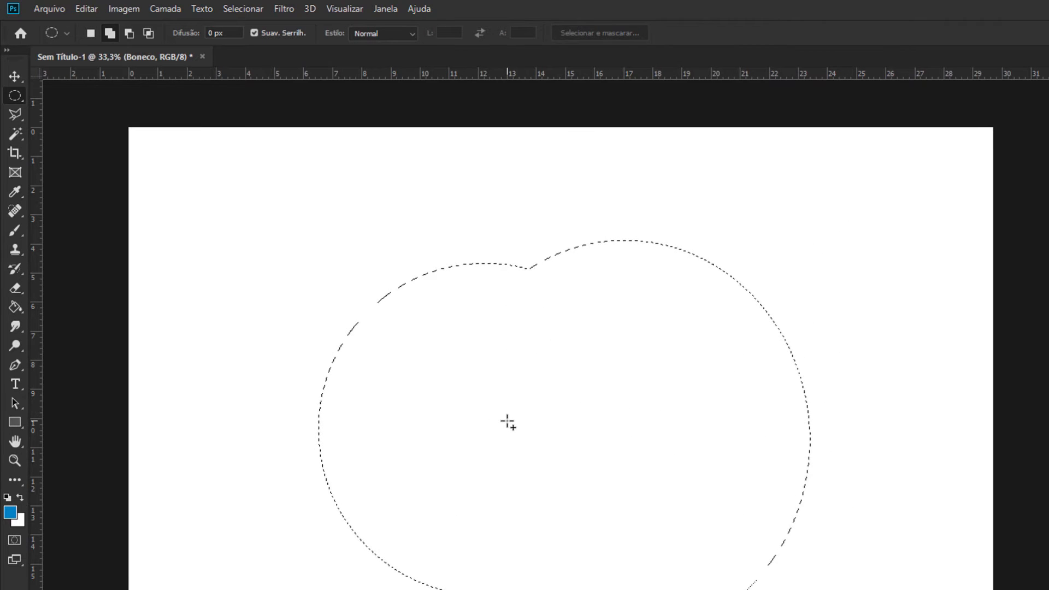
pyautogui.hotkey('ctrl', 'd')
# - Draw a freehand, irregular selection across the canvas with the Lasso tool
pyautogui.click(14, 115)
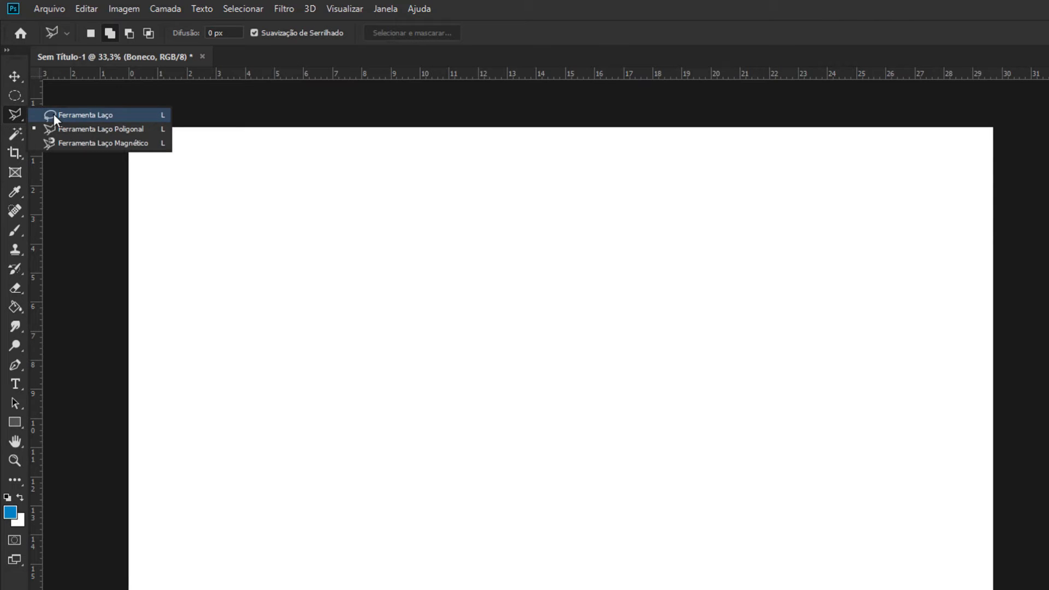
pyautogui.click(54, 114)
pyautogui.click(11, 117)
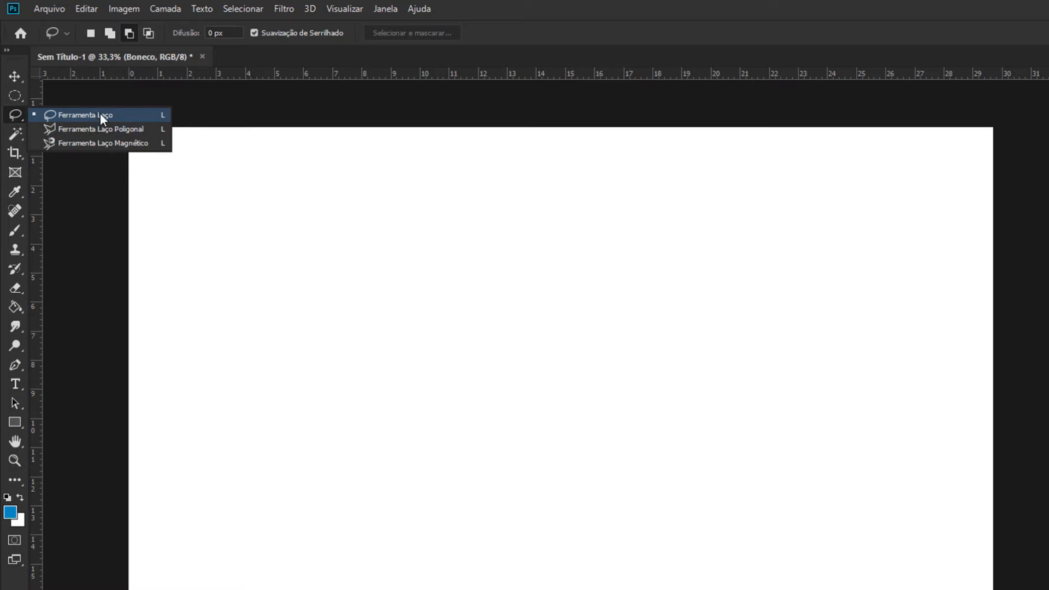
pyautogui.click(101, 118)
pyautogui.moveTo(768, 267)
pyautogui.mouseDown()
pyautogui.moveTo(557, 198)
pyautogui.moveTo(265, 316)
pyautogui.moveTo(232, 587)
pyautogui.mouseUp()
pyautogui.moveTo(797, 493)
pyautogui.mouseDown()
pyautogui.moveTo(810, 308)
pyautogui.moveTo(770, 263)
pyautogui.mouseUp()
pyautogui.moveTo(839, 214)
pyautogui.keyDown('shift'); pyautogui.mouseDown()
pyautogui.moveTo(453, 272)
pyautogui.moveTo(715, 468)
pyautogui.moveTo(865, 322)
pyautogui.moveTo(844, 212)
pyautogui.mouseUp(); pyautogui.keyUp('shift')
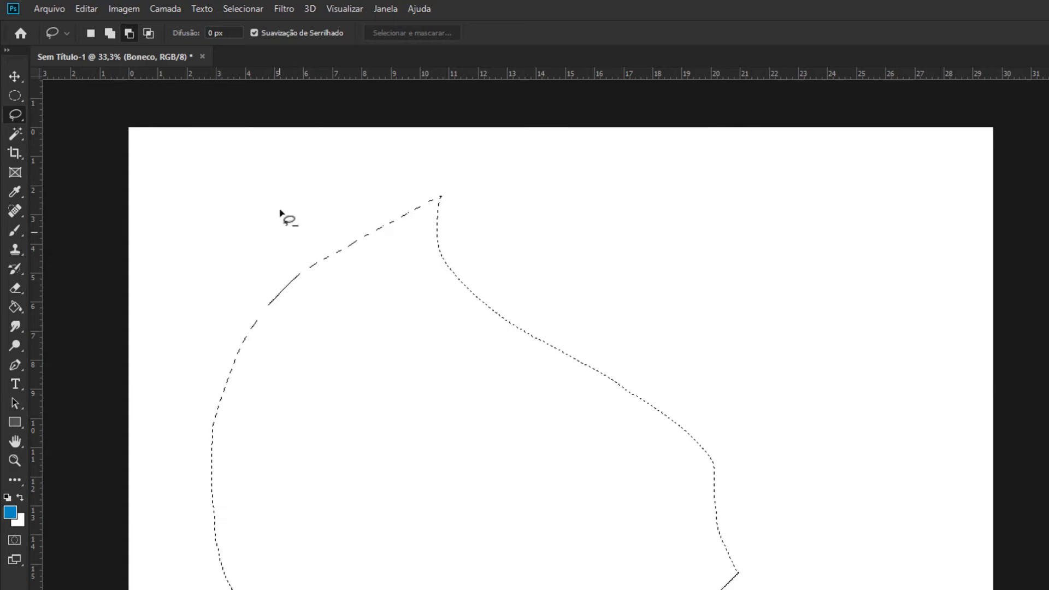
# - Add a second overlapping freehand shape to the right of the lasso selection, and deselect everything
pyautogui.click(110, 33)
pyautogui.moveTo(717, 220)
pyautogui.mouseDown()
pyautogui.moveTo(485, 303)
pyautogui.moveTo(776, 342)
pyautogui.moveTo(683, 197)
pyautogui.mouseUp()
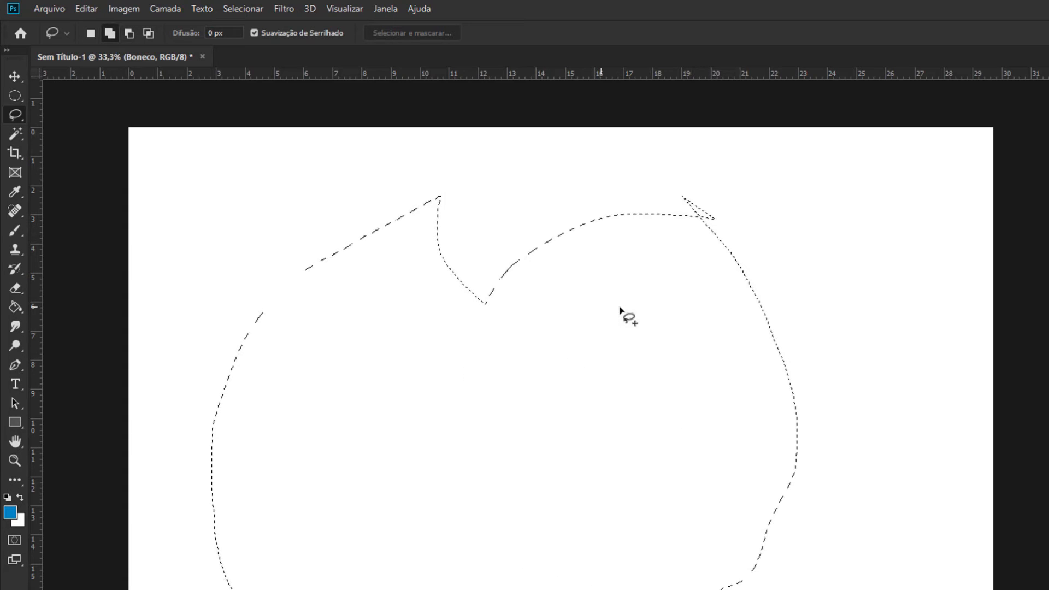
pyautogui.hotkey('ctrl', 'd')
# - Draw a closed, roundish freehand selection with the Lasso tool and deselect it
pyautogui.moveTo(545, 241)
pyautogui.mouseDown()
pyautogui.moveTo(775, 508)
pyautogui.moveTo(566, 243)
pyautogui.moveTo(543, 242)
pyautogui.mouseUp()
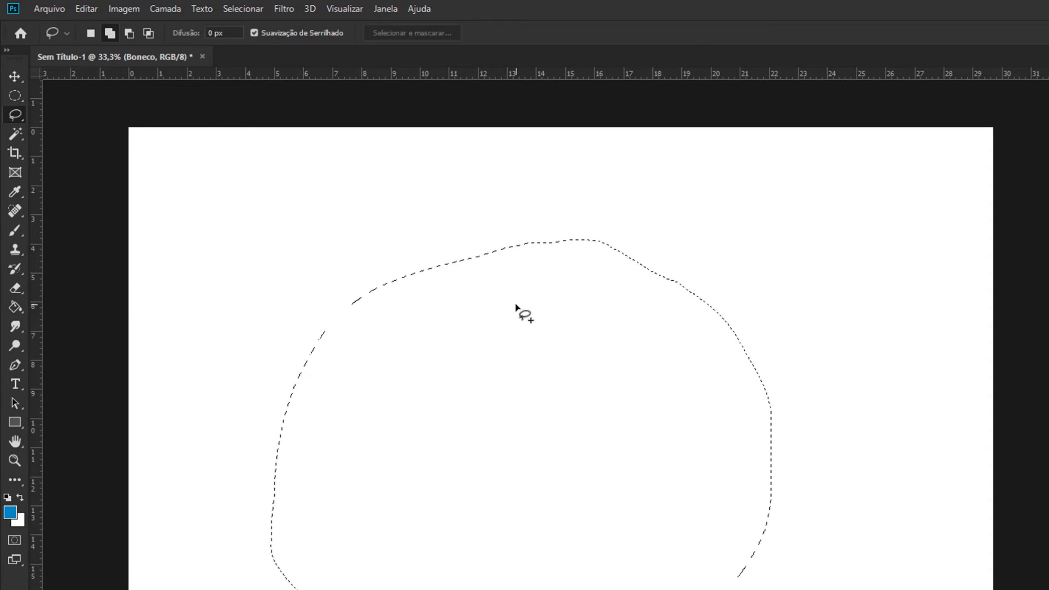
pyautogui.hotkey('ctrl', 'd')
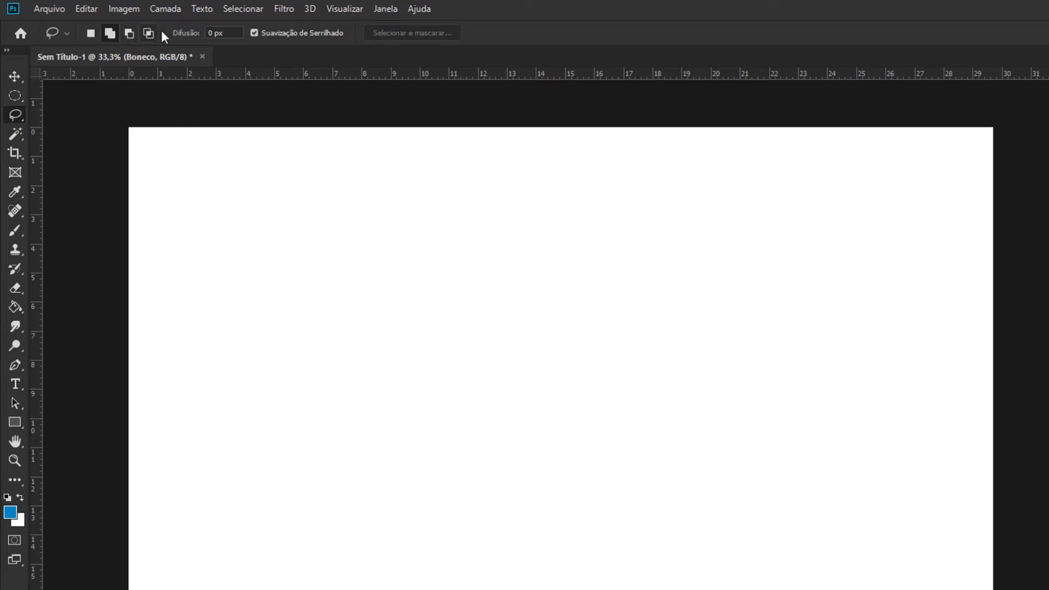
# - Draw a closed, zigzag straight-edged selection with the Polygonal Lasso tool, ending at its starting point, and deselect it
pyautogui.rightClick(18, 116)
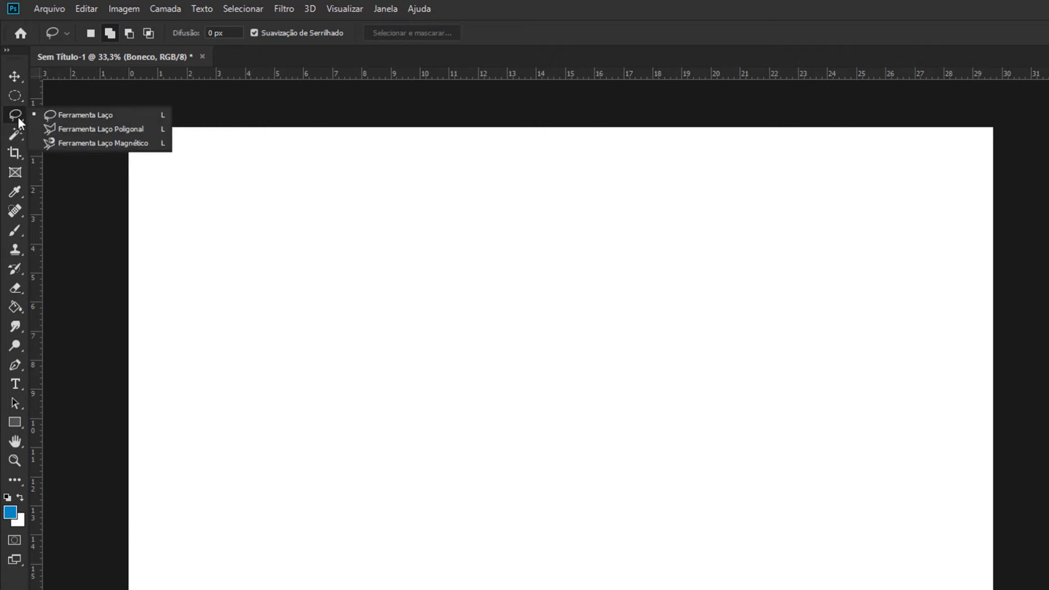
pyautogui.click(76, 129)
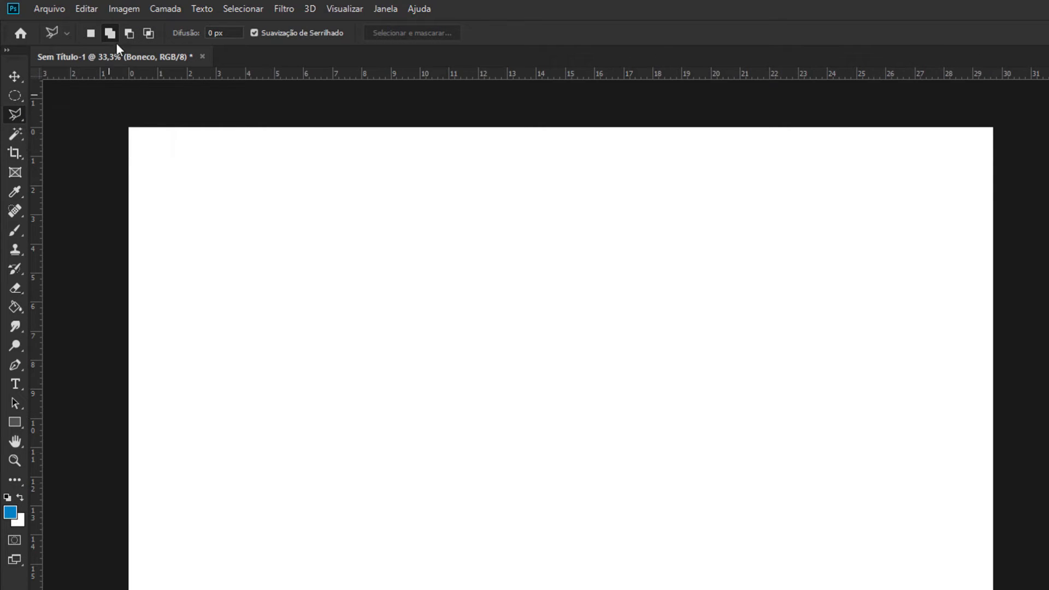
pyautogui.rightClick(15, 111)
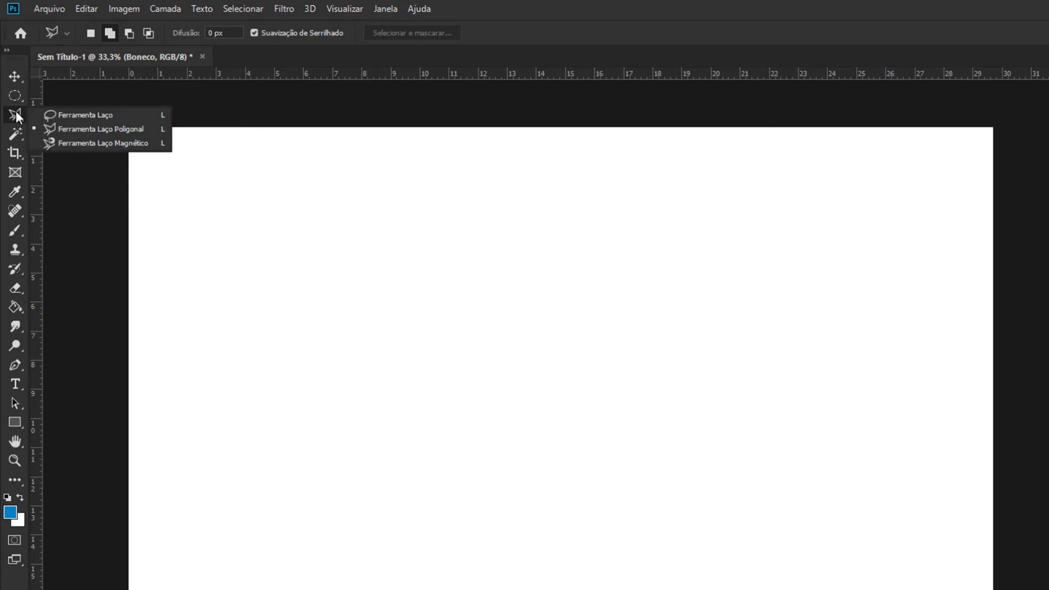
pyautogui.click(104, 129)
pyautogui.click(273, 264)
pyautogui.click(804, 274)
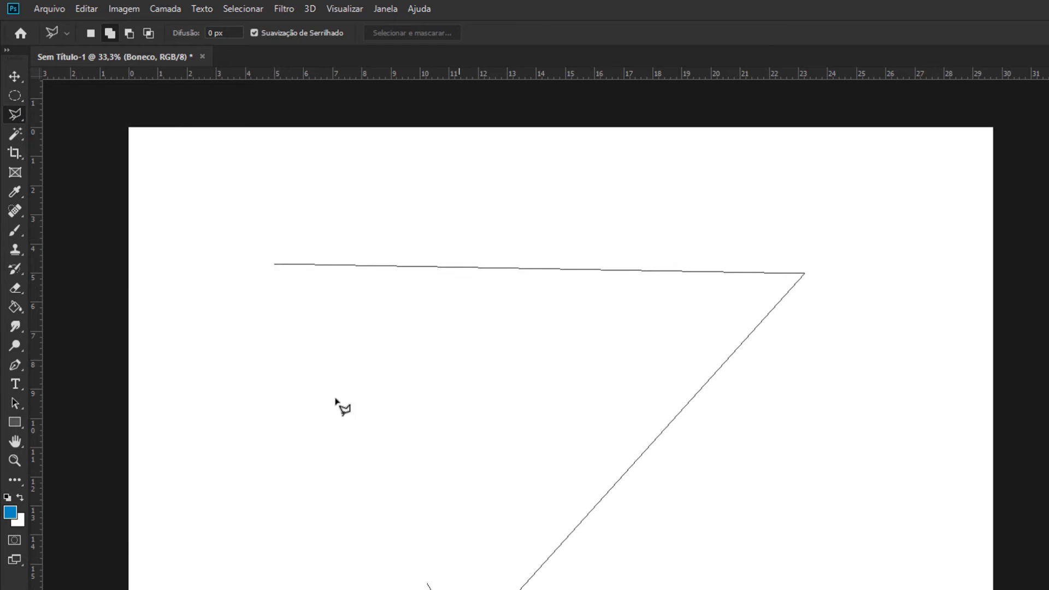
pyautogui.click(209, 513)
pyautogui.click(585, 441)
pyautogui.click(656, 329)
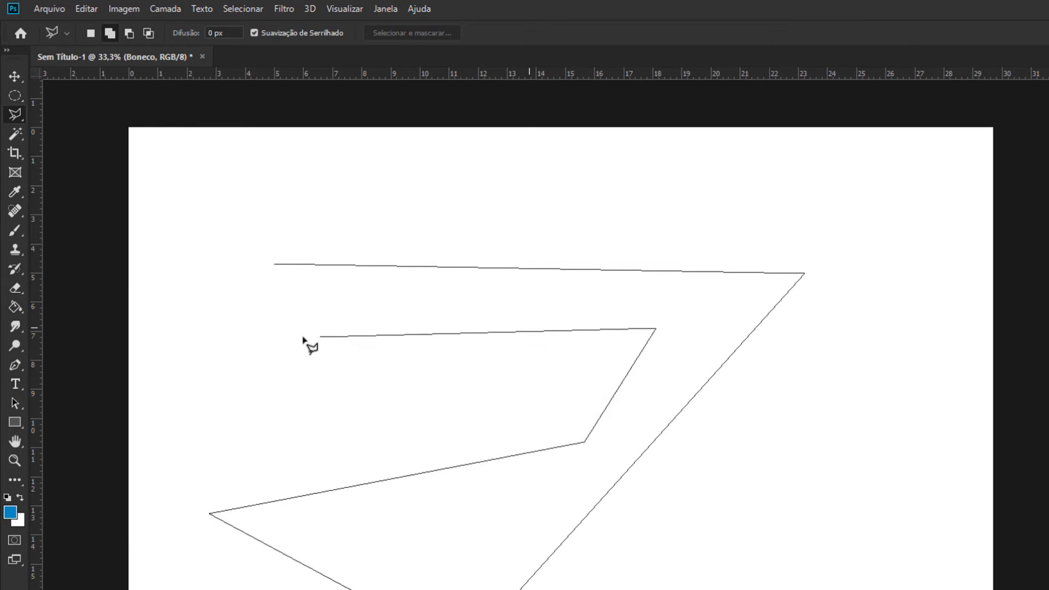
pyautogui.click(254, 331)
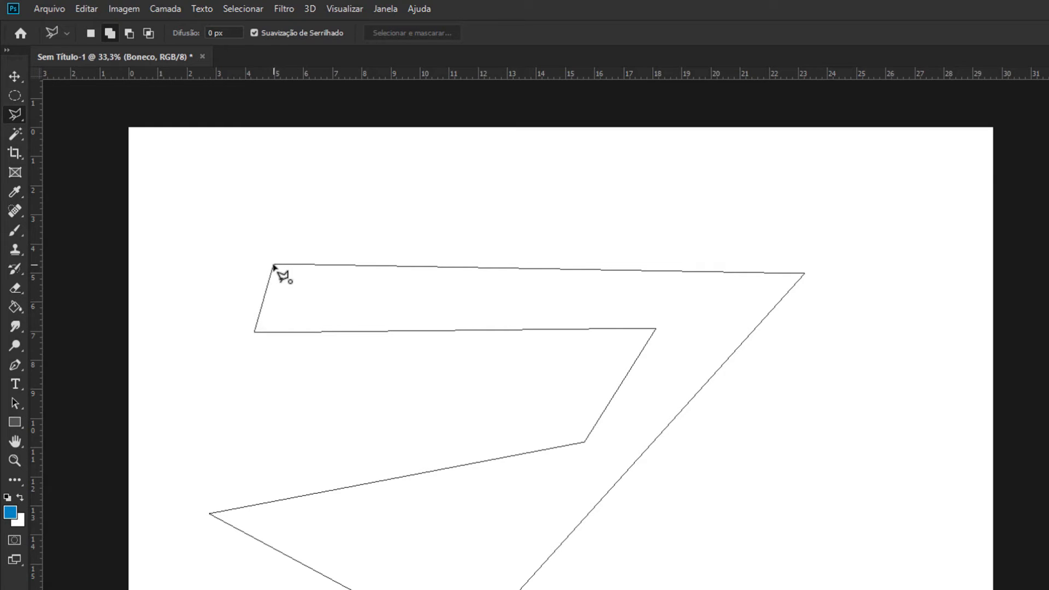
pyautogui.click(273, 265)
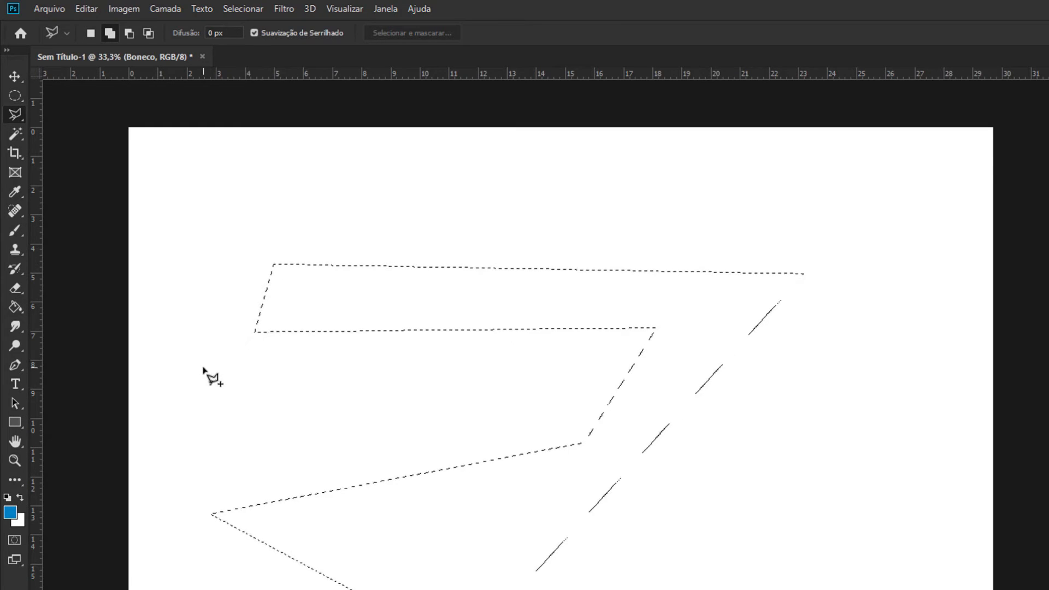
pyautogui.hotkey('ctrl', 'd')
# - Draw a five-point polygonal selection, closing it automatically from its last point, and deselect it
pyautogui.click(375, 234)
pyautogui.click(879, 245)
pyautogui.click(741, 542)
pyautogui.click(357, 558)
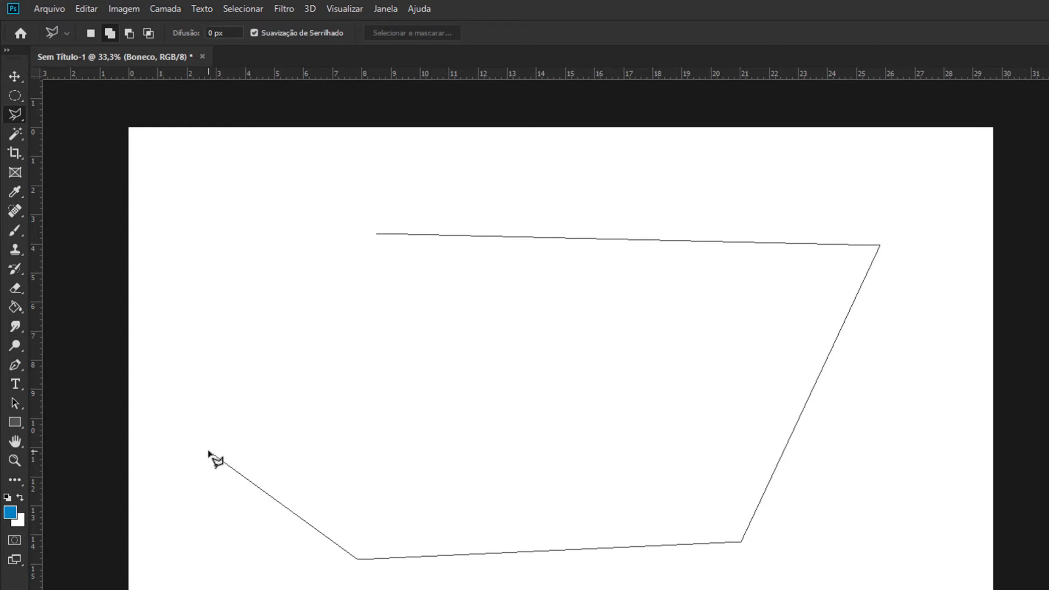
pyautogui.doubleClick(209, 452)
pyautogui.hotkey('ctrl', 'd')
# - Draw a large triangular selection with the Polygonal Lasso tool and deselect it
pyautogui.click(257, 187)
pyautogui.click(845, 538)
pyautogui.click(542, 589)
pyautogui.click(257, 189)
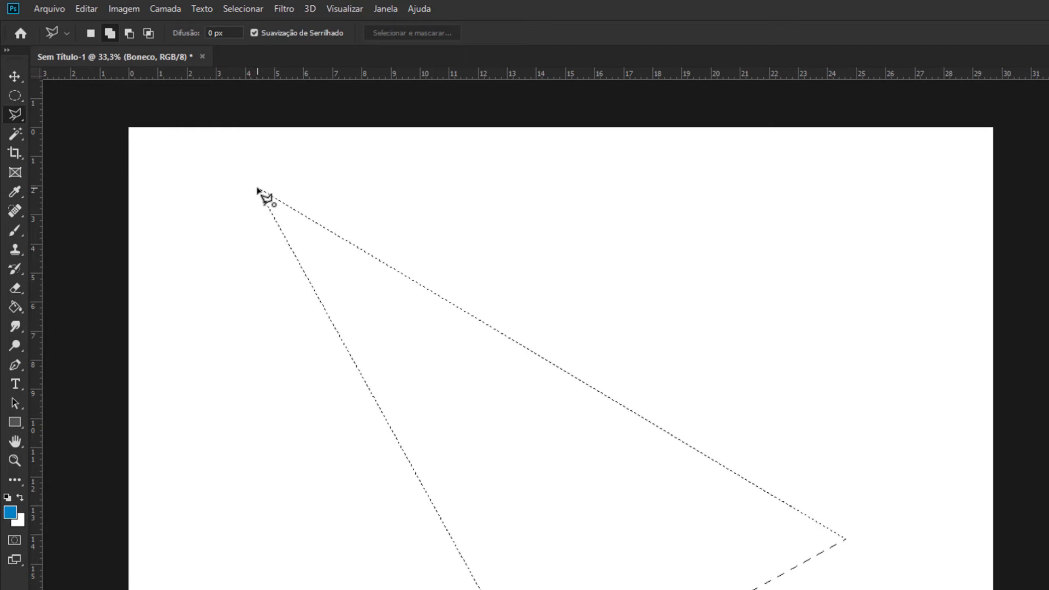
pyautogui.hotkey('ctrl', 'd')
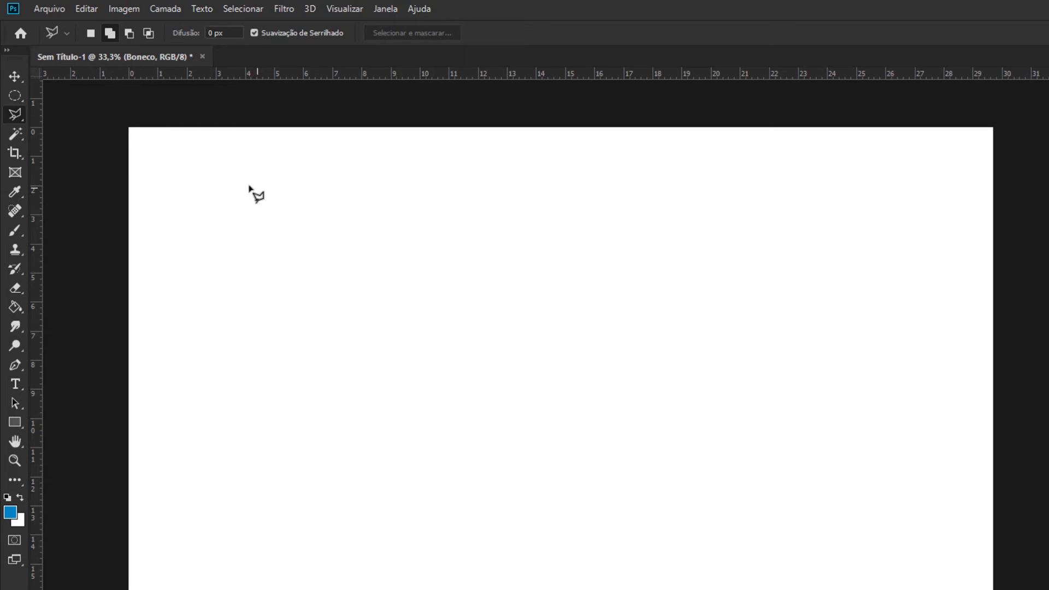
# - Trace the figure's body below the head into a closed selection with the Magnetic Lasso tool and rasterize the figure's layer
pyautogui.rightClick(15, 113)
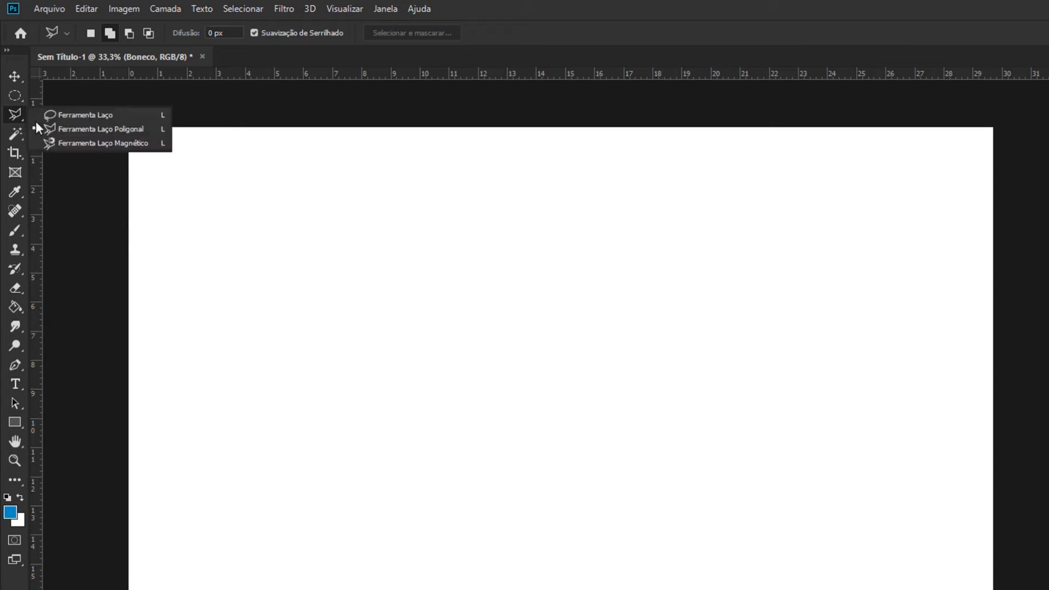
pyautogui.click(64, 142)
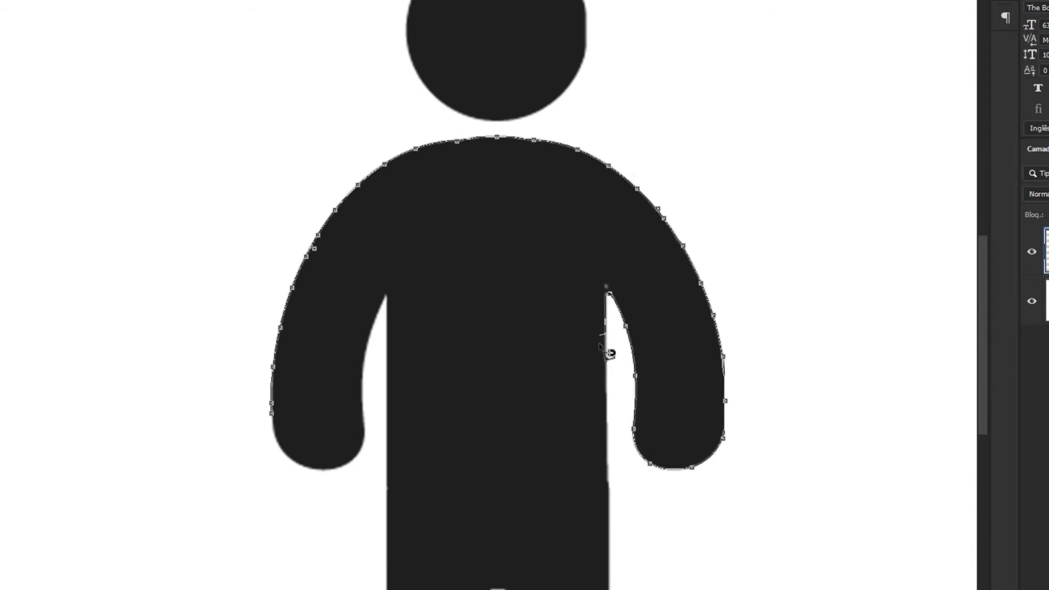
pyautogui.scroll(-6, 491, 295)
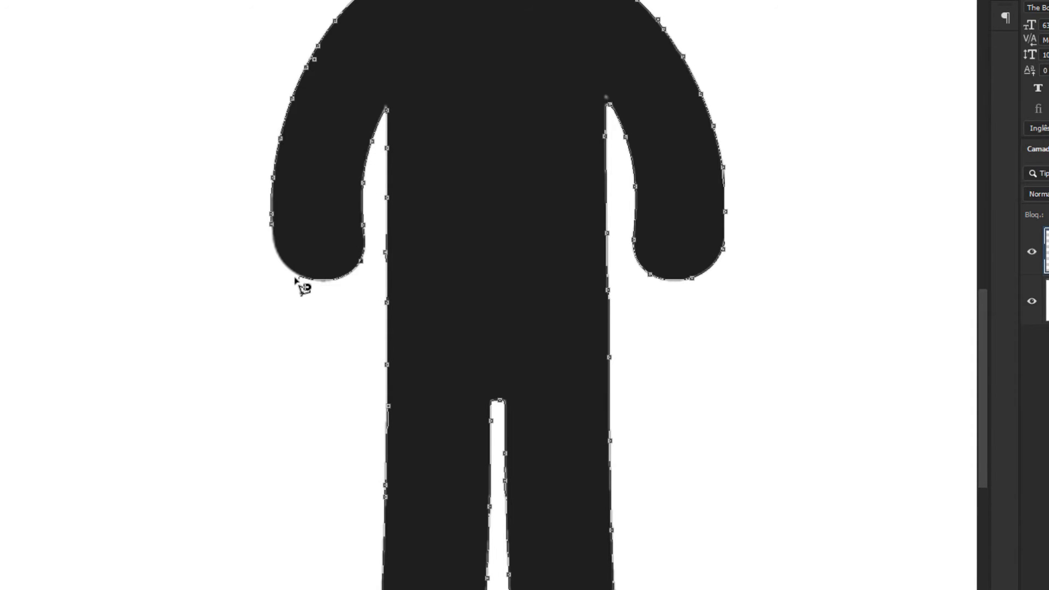
pyautogui.click(273, 227)
pyautogui.scroll(-5, 612, 300)
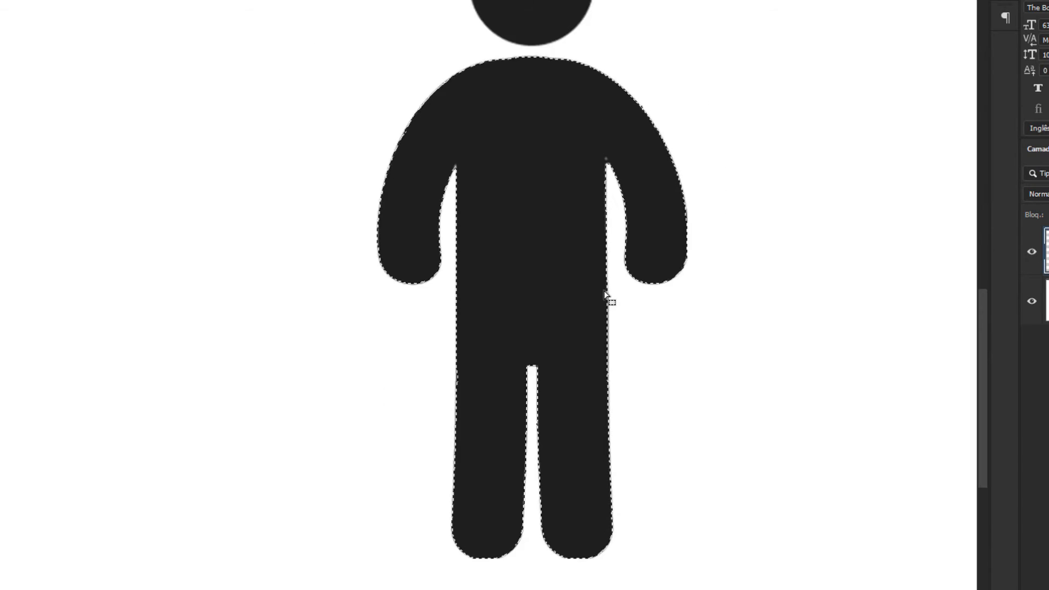
pyautogui.scroll(1, 444, 325)
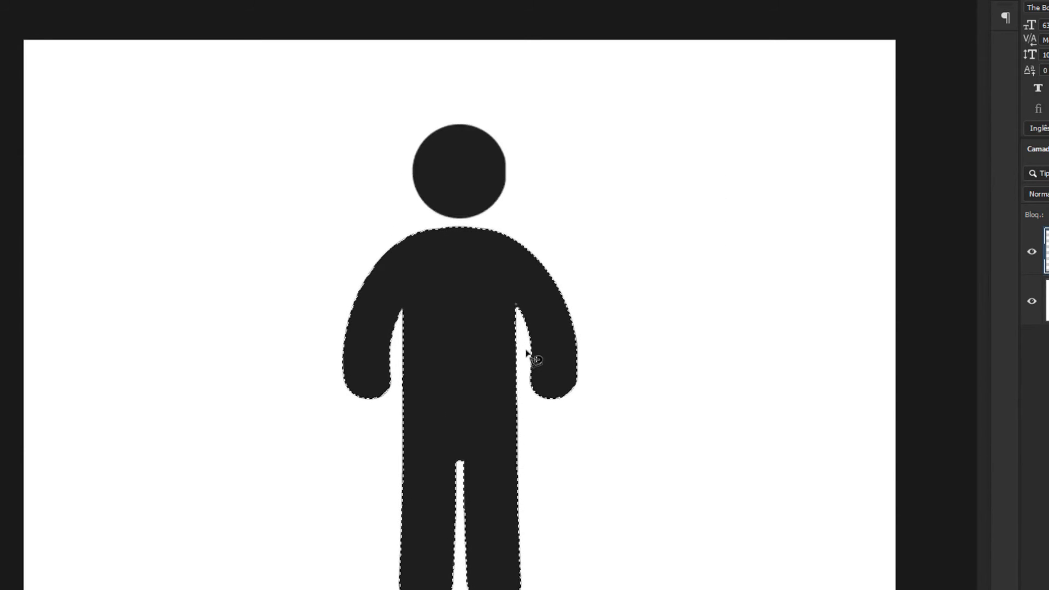
pyautogui.rightClick(1043, 251)
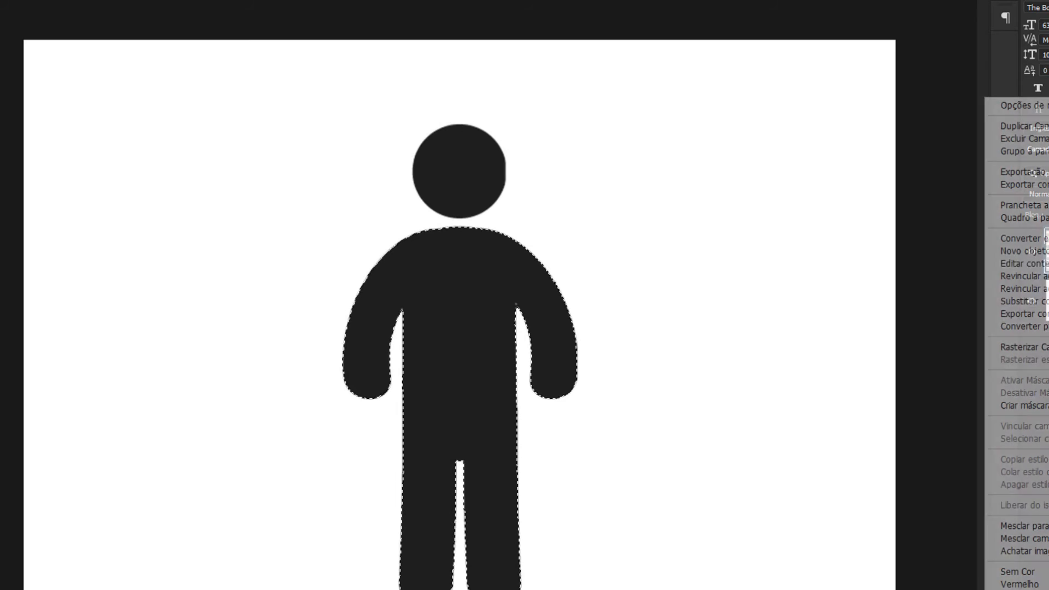
pyautogui.click(1045, 348)
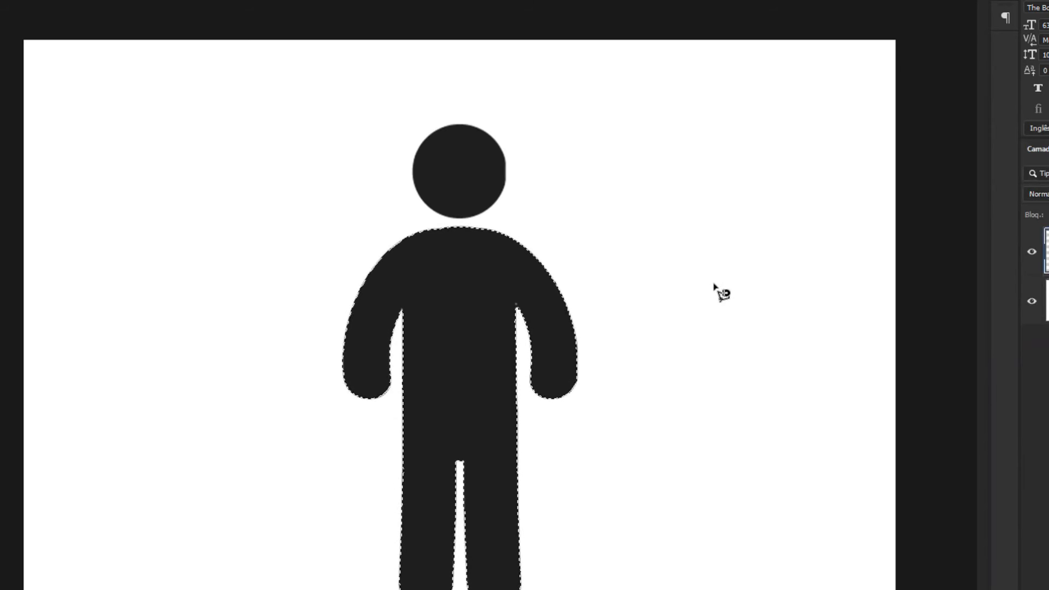
# - Move the selected body to both sides and back beneath the head, then delete it and undo the deletion
pyautogui.hotkey('ctrl', 't')
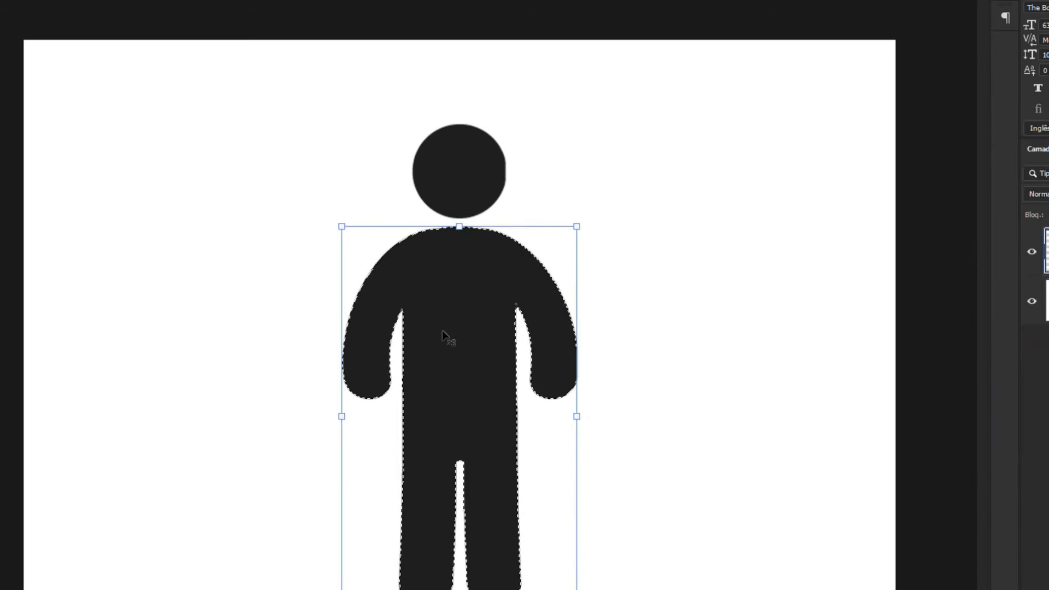
pyautogui.moveTo(468, 293); pyautogui.dragTo(228, 271)
pyautogui.moveTo(203, 439); pyautogui.dragTo(640, 457)
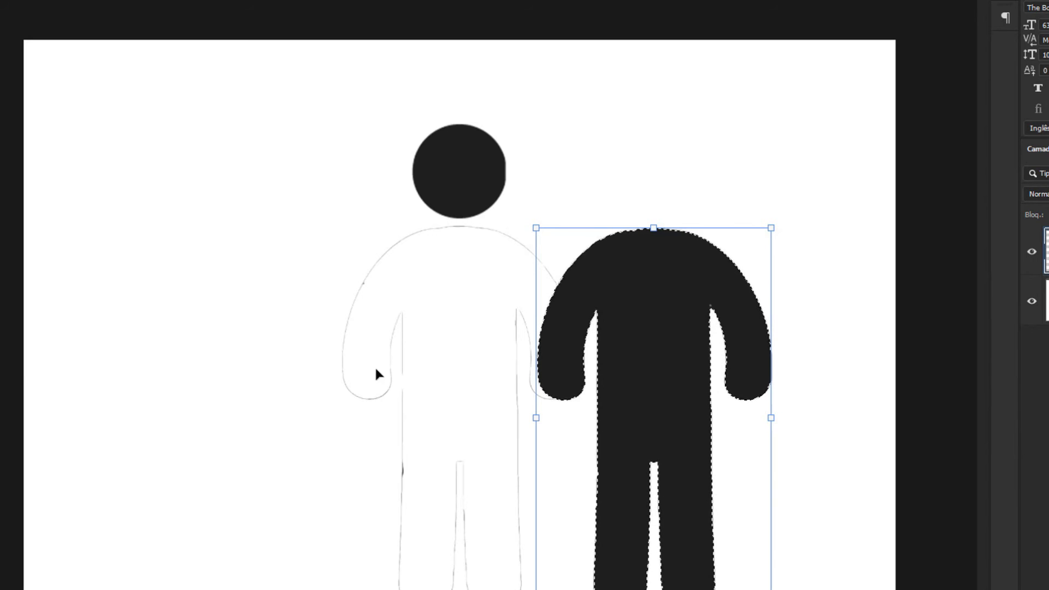
pyautogui.moveTo(653, 307); pyautogui.dragTo(432, 303)
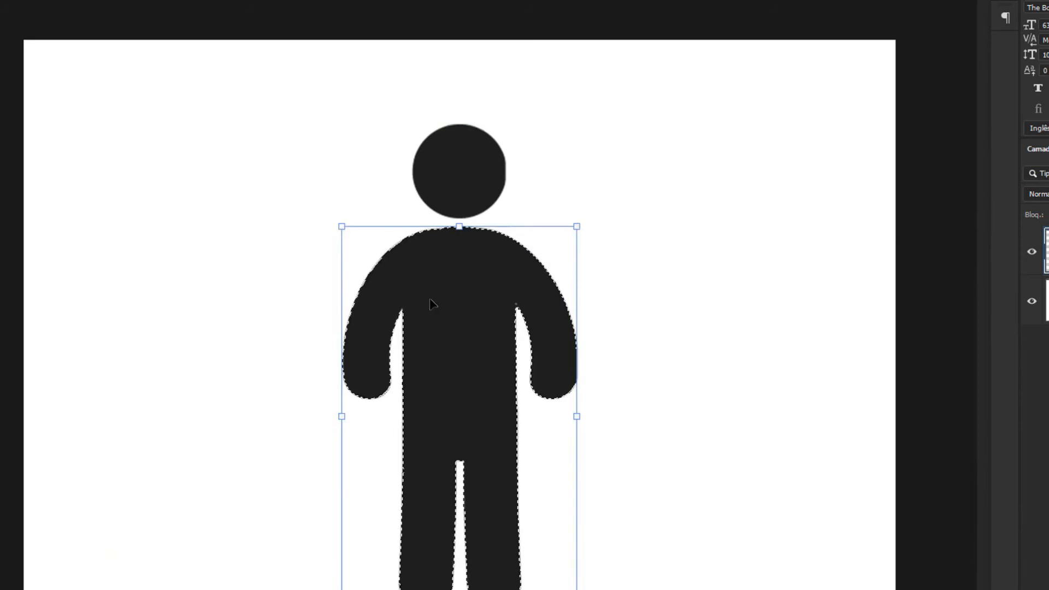
pyautogui.press('Delete')
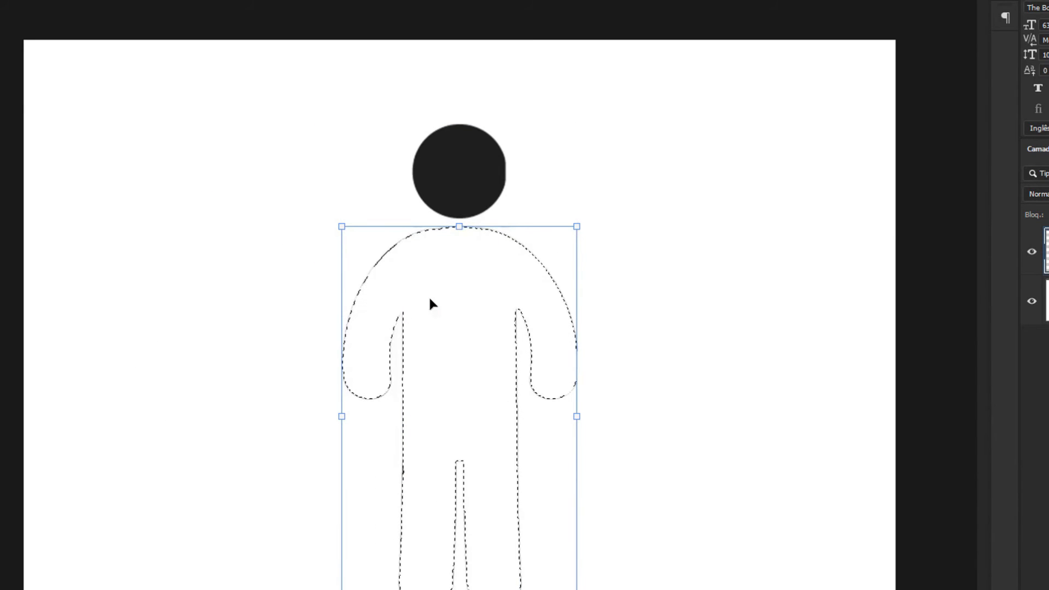
pyautogui.hotkey('ctrl', 'z')
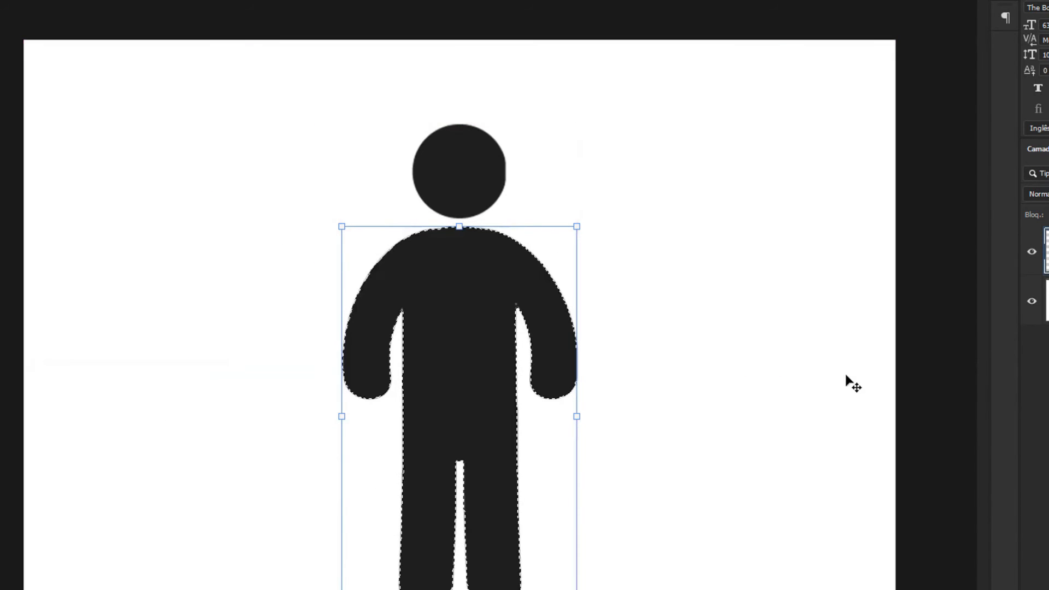
# - Enlarge the selected body in two passes, realigning it beneath the head, and undo the transformations
pyautogui.moveTo(576, 589); pyautogui.dragTo(630, 589)
pyautogui.moveTo(528, 494); pyautogui.dragTo(501, 489)
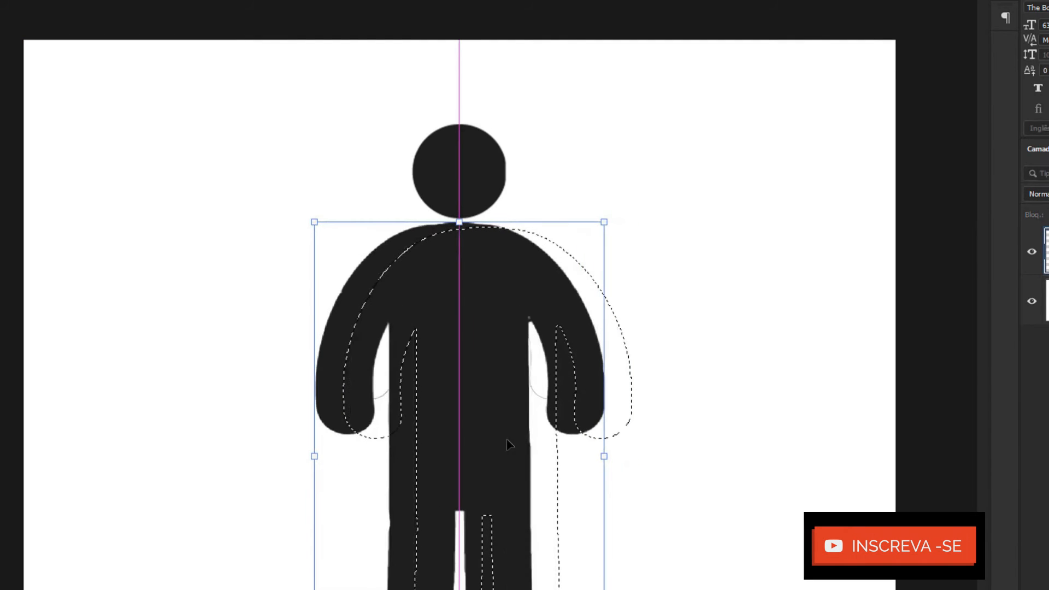
pyautogui.moveTo(477, 308); pyautogui.dragTo(477, 308)
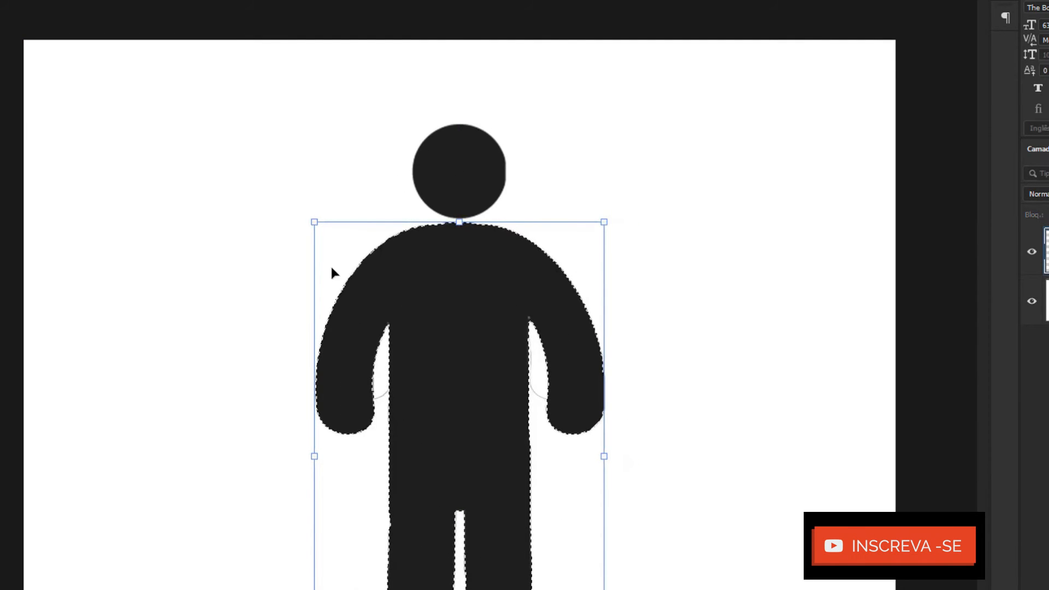
pyautogui.moveTo(313, 222); pyautogui.dragTo(244, 192)
pyautogui.moveTo(507, 315); pyautogui.dragTo(522, 372)
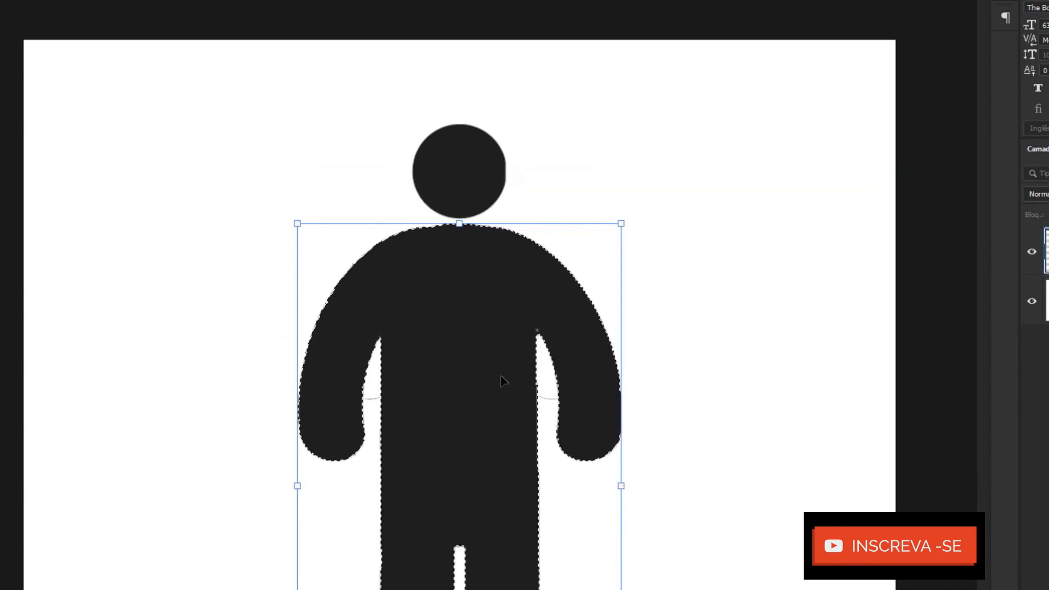
pyautogui.hotkey('ctrl', 'z')
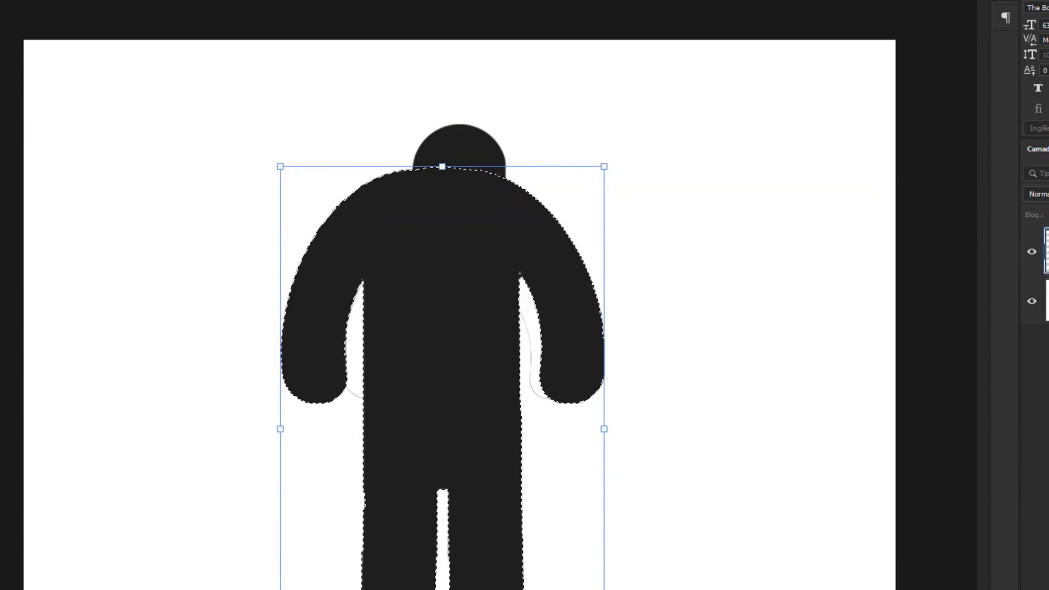
pyautogui.hotkey('ctrl', 'z')
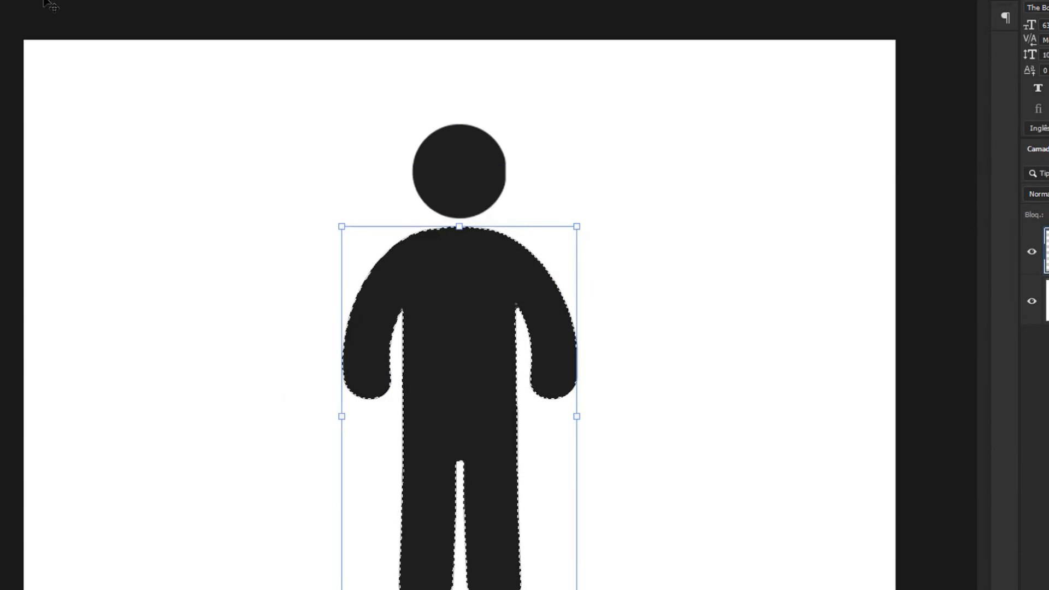
pyautogui.hotkey('ctrl', 'z')
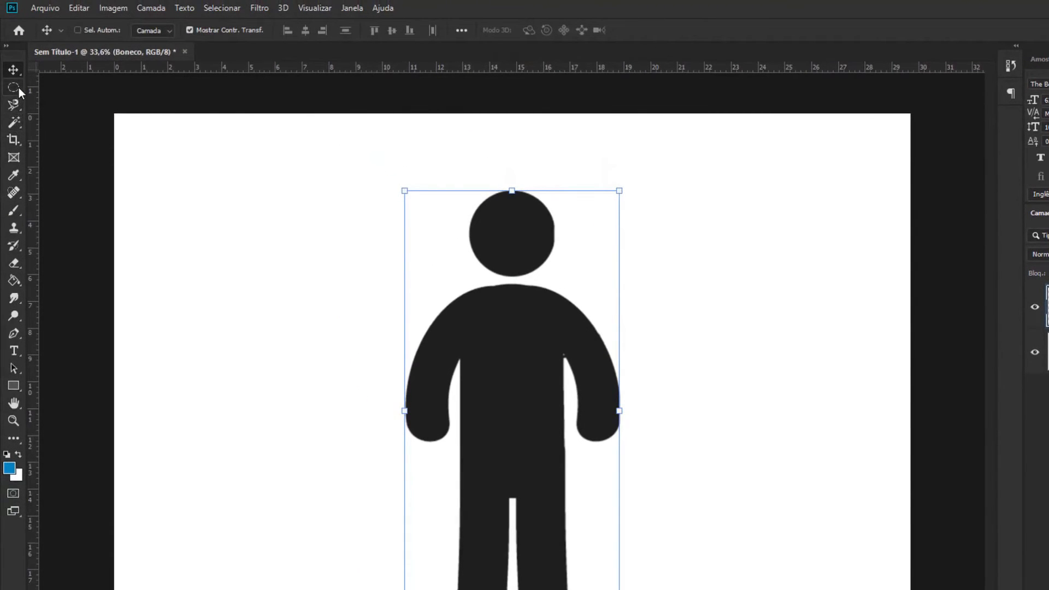
# - Brush trial selections over the figure's chest and head with the Quick Selection tool and deselect them
pyautogui.click(16, 123)
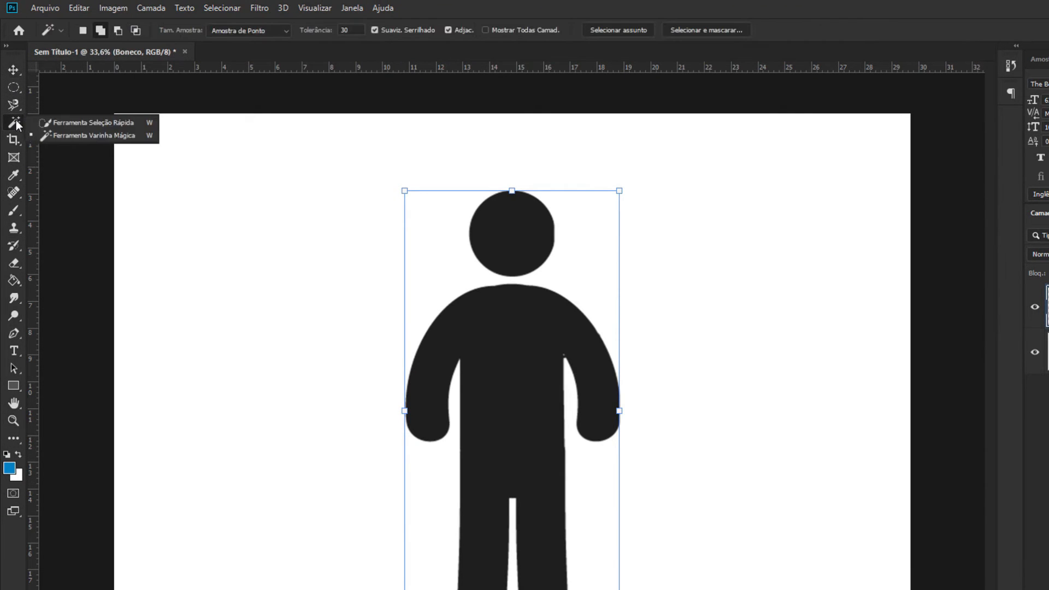
pyautogui.click(83, 122)
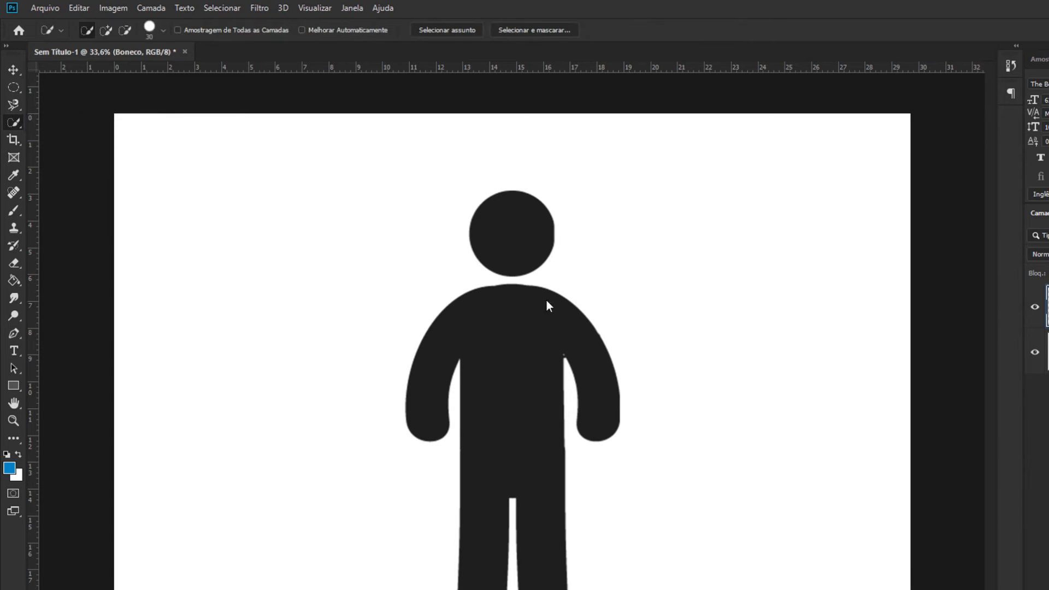
pyautogui.moveTo(489, 320); pyautogui.dragTo(469, 331)
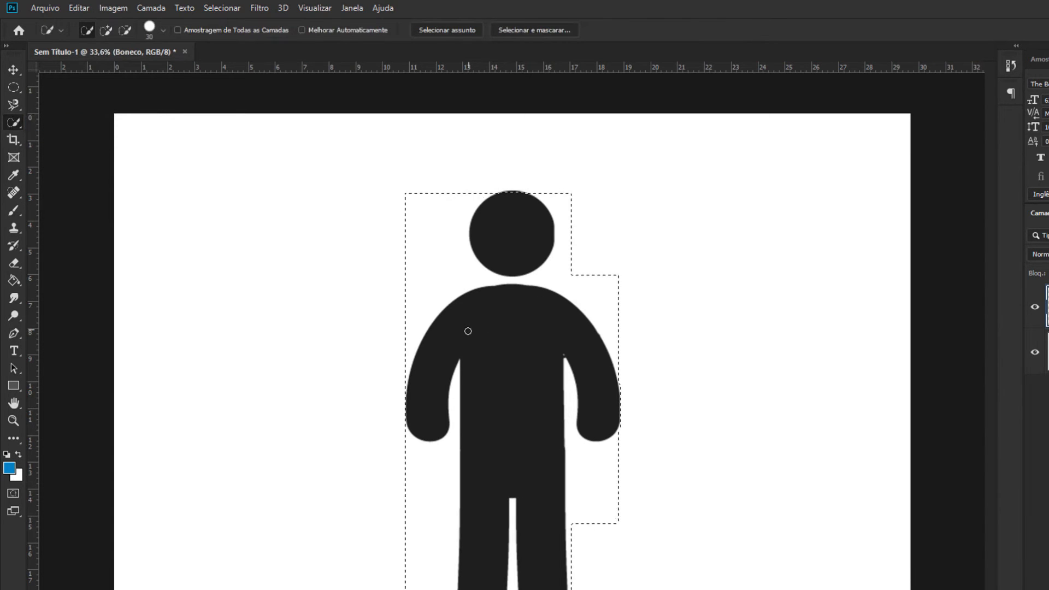
pyautogui.hotkey('ctrl', 'd')
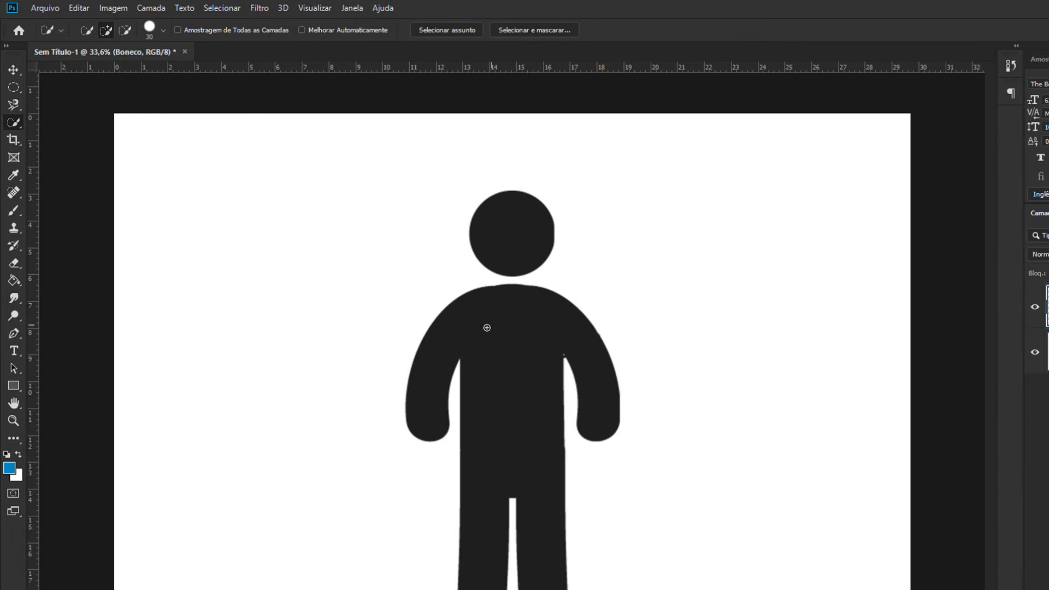
pyautogui.rightClick(487, 328)
pyautogui.click(462, 328)
pyautogui.moveTo(507, 269); pyautogui.dragTo(482, 241)
pyautogui.hotkey('ctrl', 'd')
# - Brush a closer quick selection across the figure's head and deselect it
pyautogui.scroll(3, 507, 228)
pyautogui.moveTo(585, 202)
pyautogui.mouseDown()
pyautogui.moveTo(589, 176)
pyautogui.moveTo(559, 146)
pyautogui.mouseUp()
pyautogui.moveTo(459, 169); pyautogui.dragTo(467, 236)
pyautogui.hotkey('ctrl', 'd')
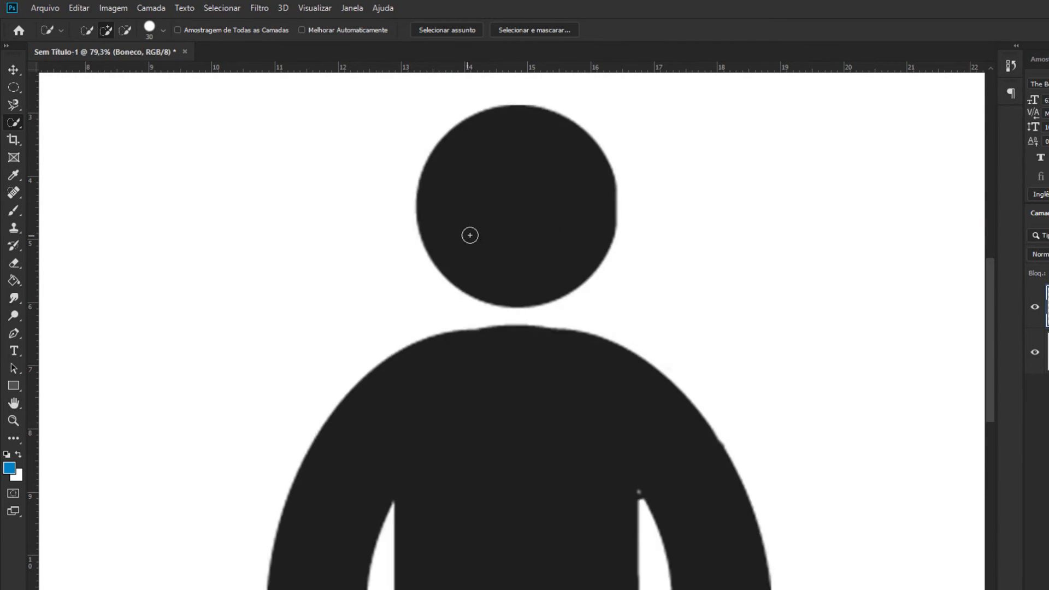
# - Select the whole figure, head and body, with the Quick Selection tool, then delete it and undo the deletion
pyautogui.click(481, 233)
pyautogui.click(515, 253)
pyautogui.click(548, 222)
pyautogui.moveTo(495, 179); pyautogui.dragTo(506, 228)
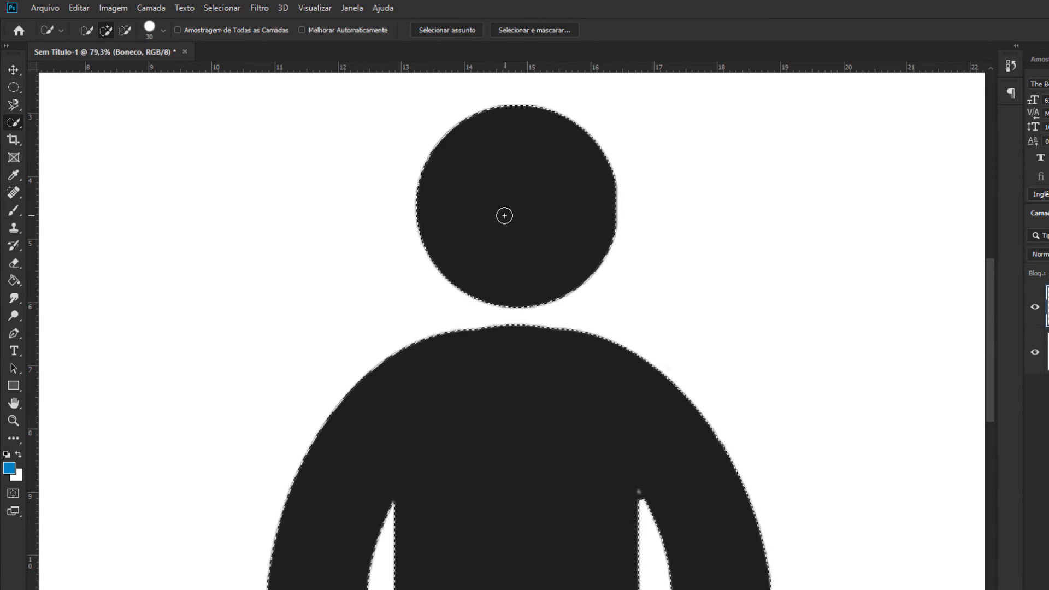
pyautogui.scroll(-5, 494, 355)
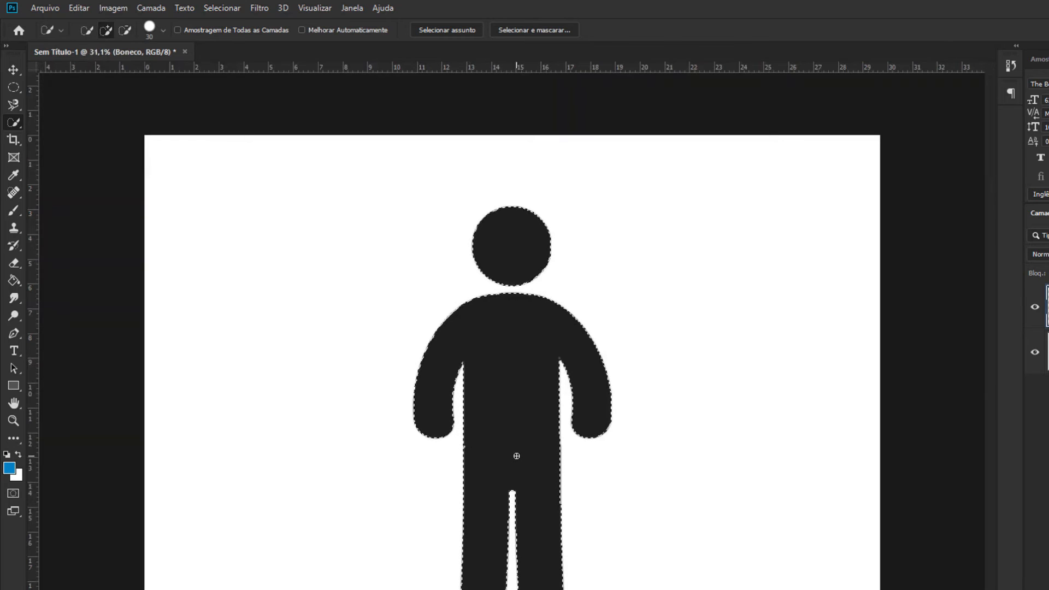
pyautogui.press('Delete')
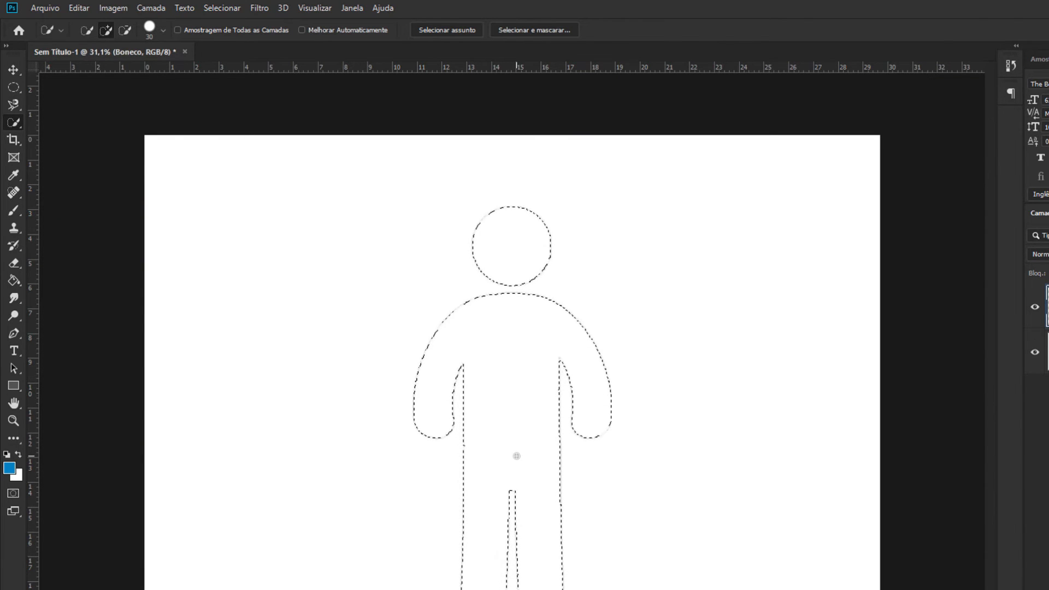
pyautogui.hotkey('ctrl', 'z')
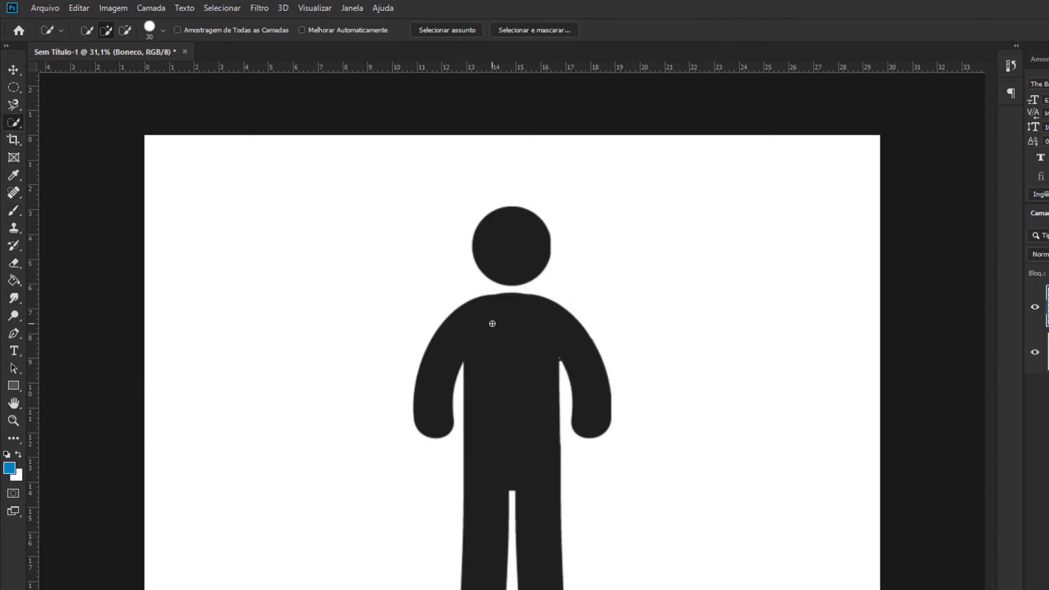
# - Select the whole figure again, then subtract its head and body from the selection with the Quick Selection tool
pyautogui.rightClick(17, 118)
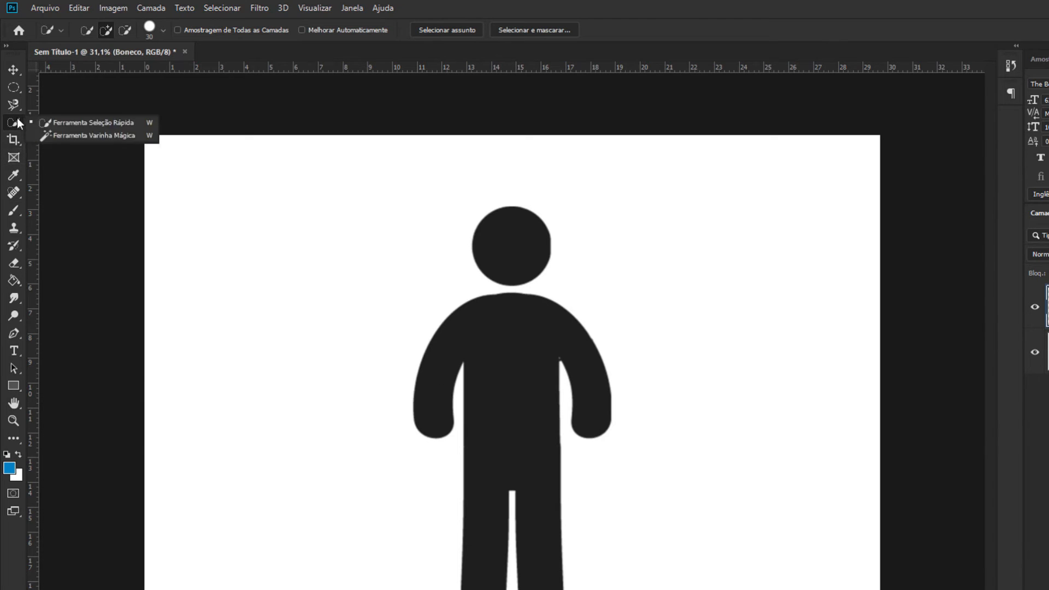
pyautogui.click(69, 84)
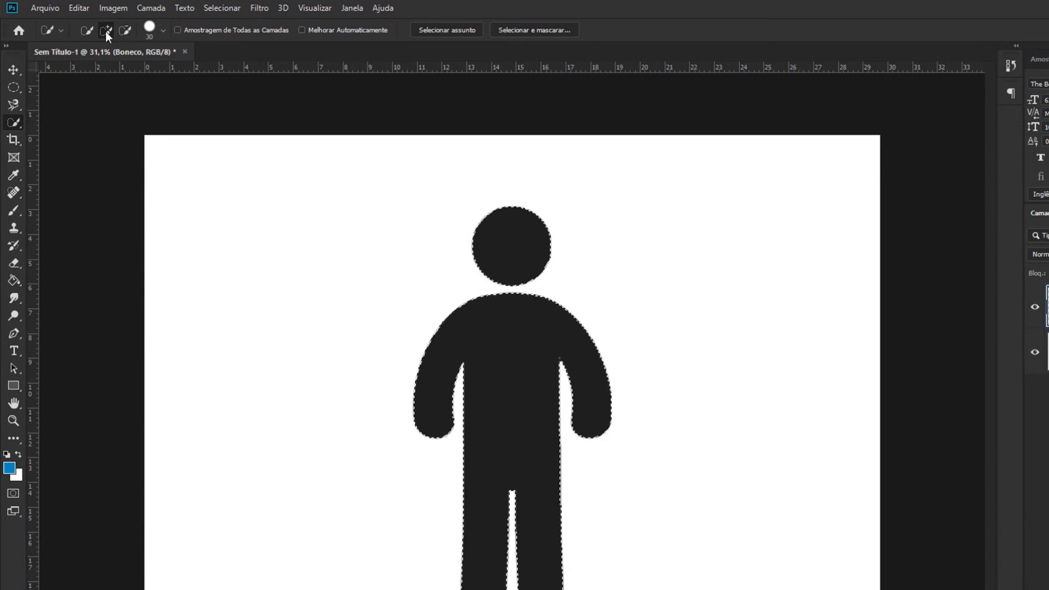
pyautogui.click(126, 30)
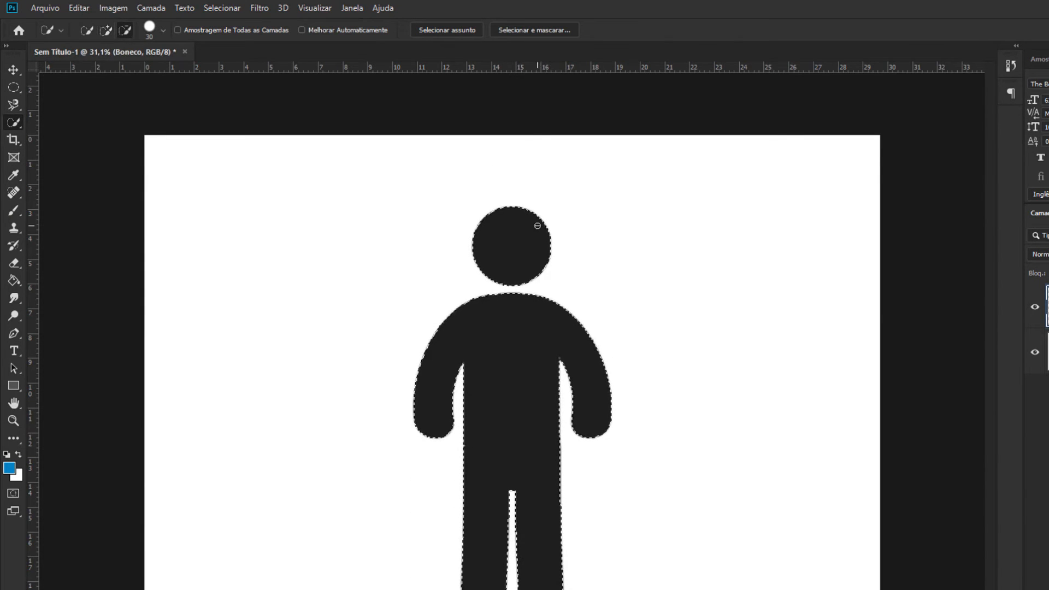
pyautogui.click(536, 237)
pyautogui.click(522, 244)
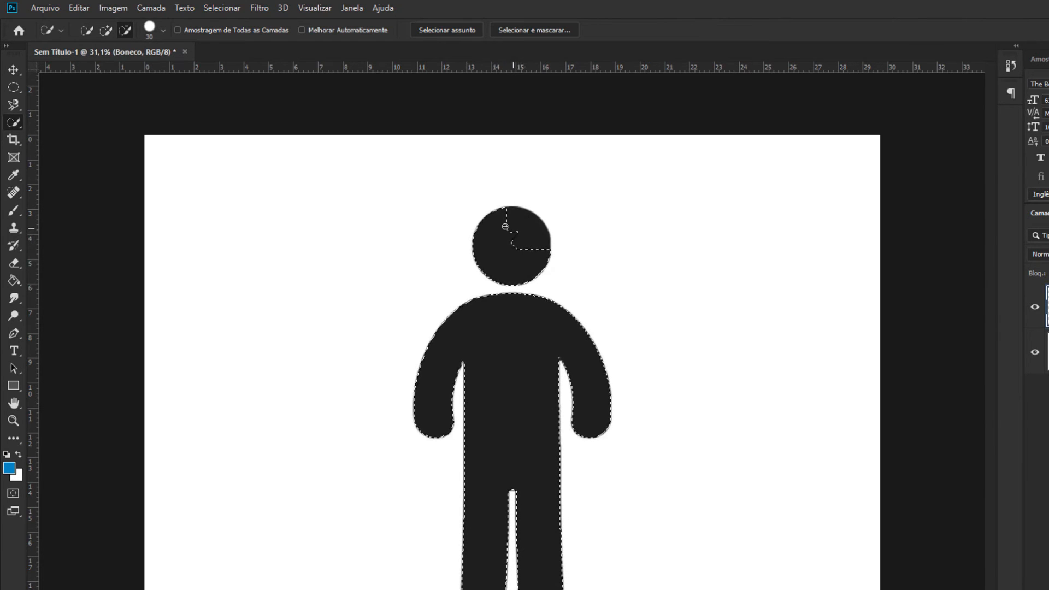
pyautogui.click(500, 236)
pyautogui.click(480, 247)
pyautogui.click(493, 259)
pyautogui.click(512, 269)
pyautogui.click(496, 435)
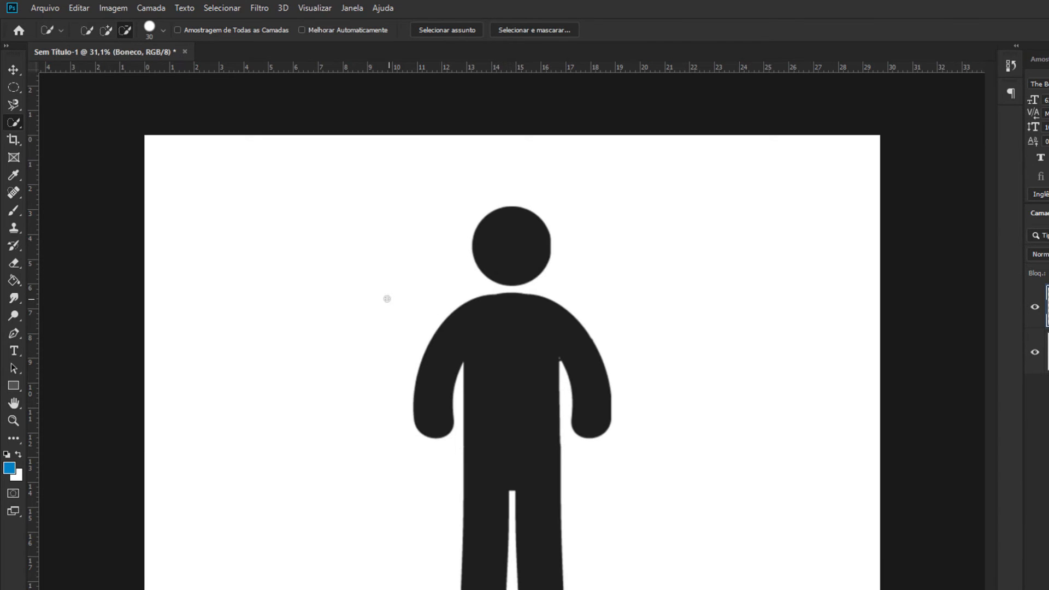
# - Select the figure's head and body with the Magic Wand tool in add-to-selection mode at a tolerance of 30
pyautogui.rightClick(20, 123)
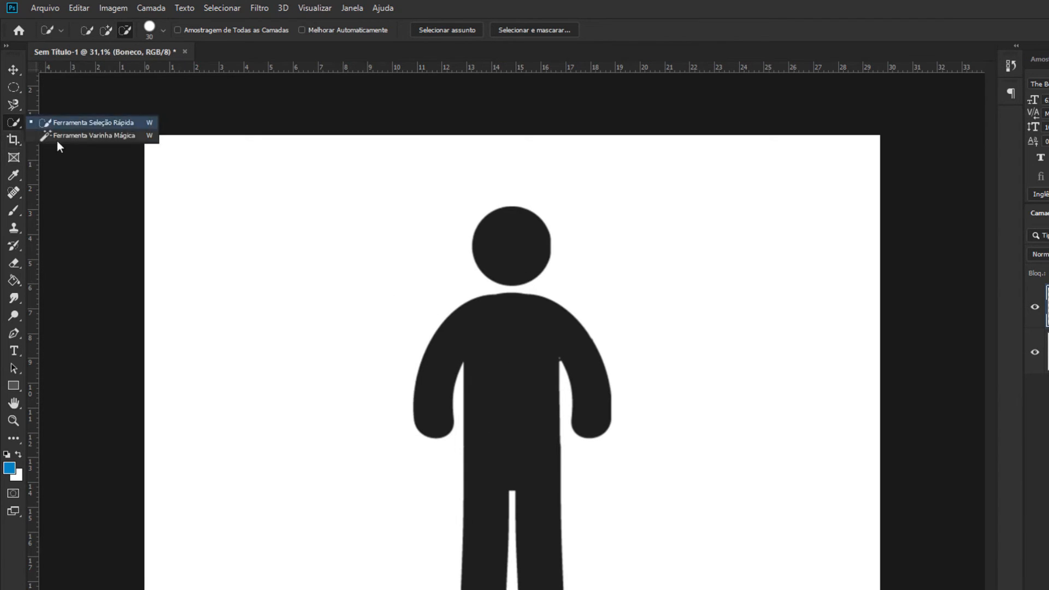
pyautogui.click(64, 135)
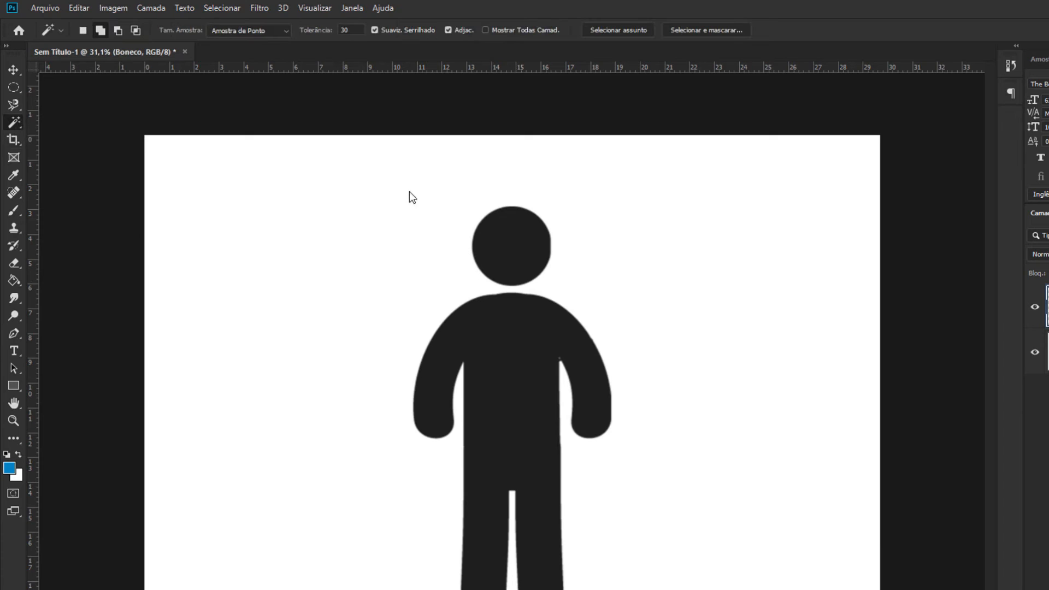
pyautogui.click(516, 248)
pyautogui.click(512, 377)
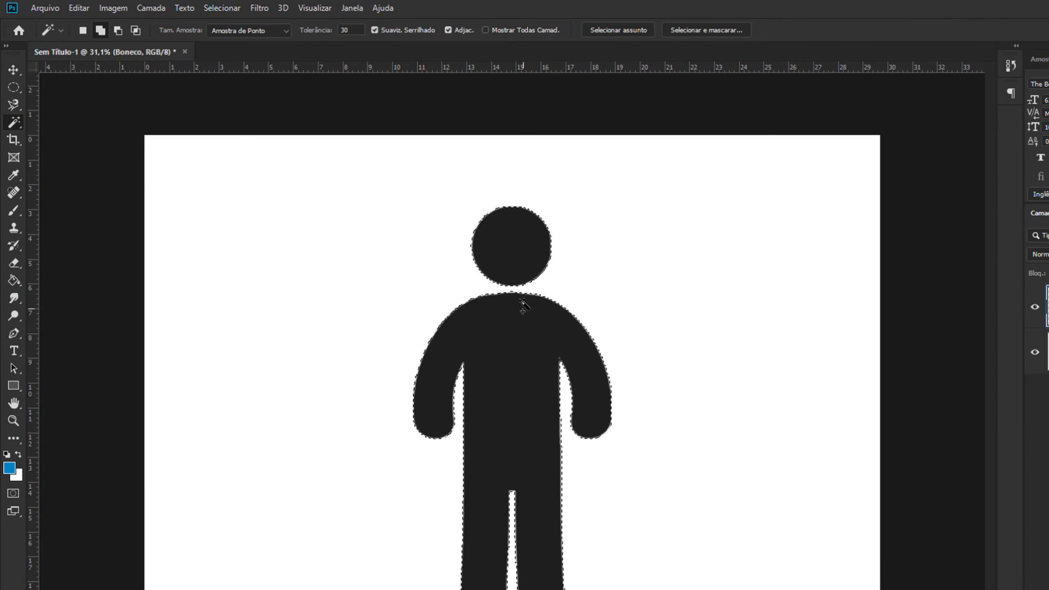
# - Clear the selection, reselect the figure's head and body with the Magic Wand tool, and deselect them again
pyautogui.click(352, 29)
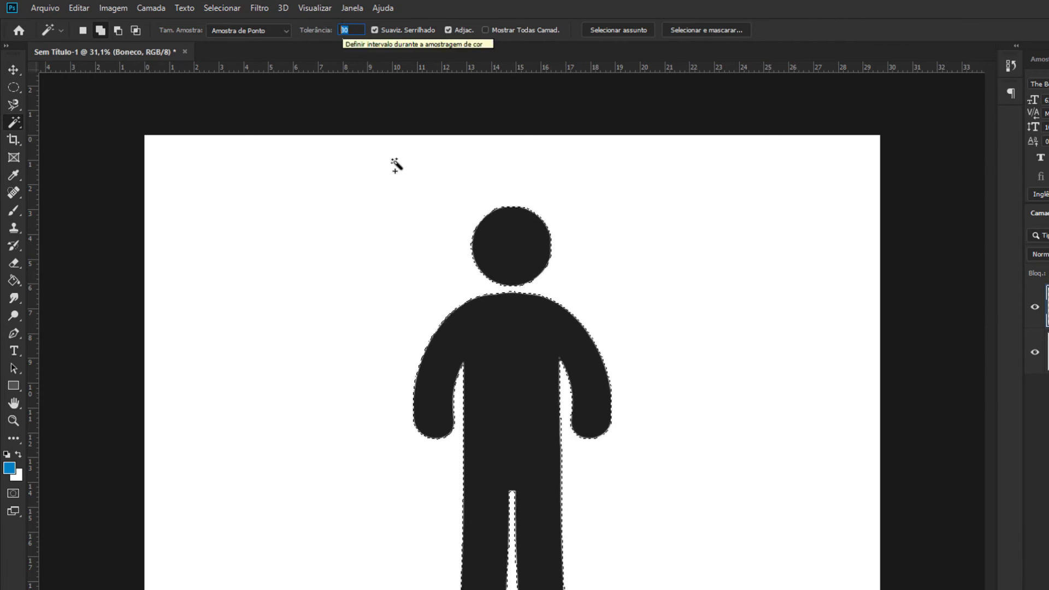
pyautogui.hotkey('ctrl', 'd')
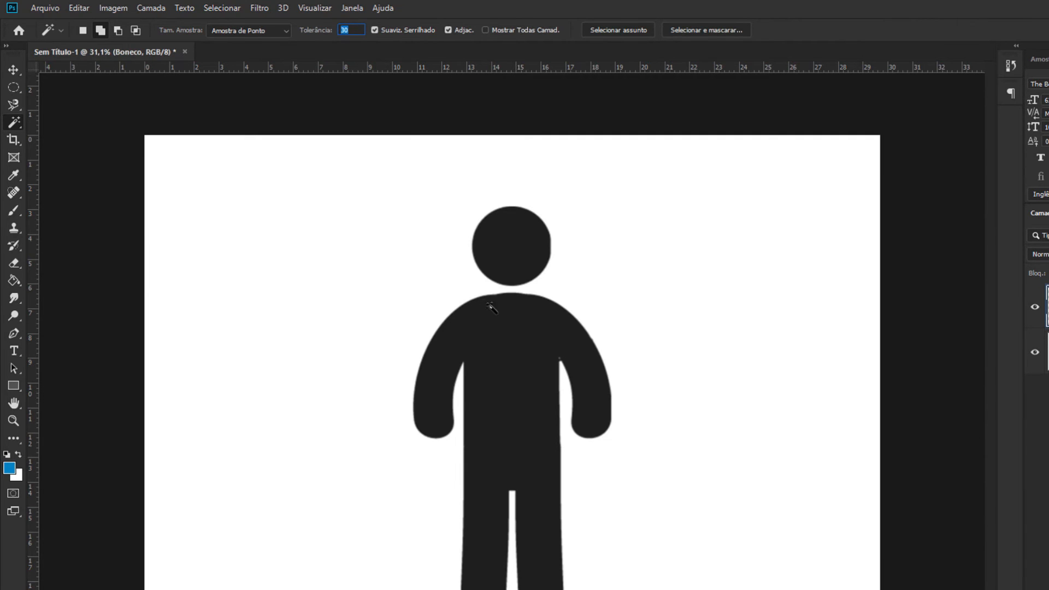
pyautogui.click(512, 268)
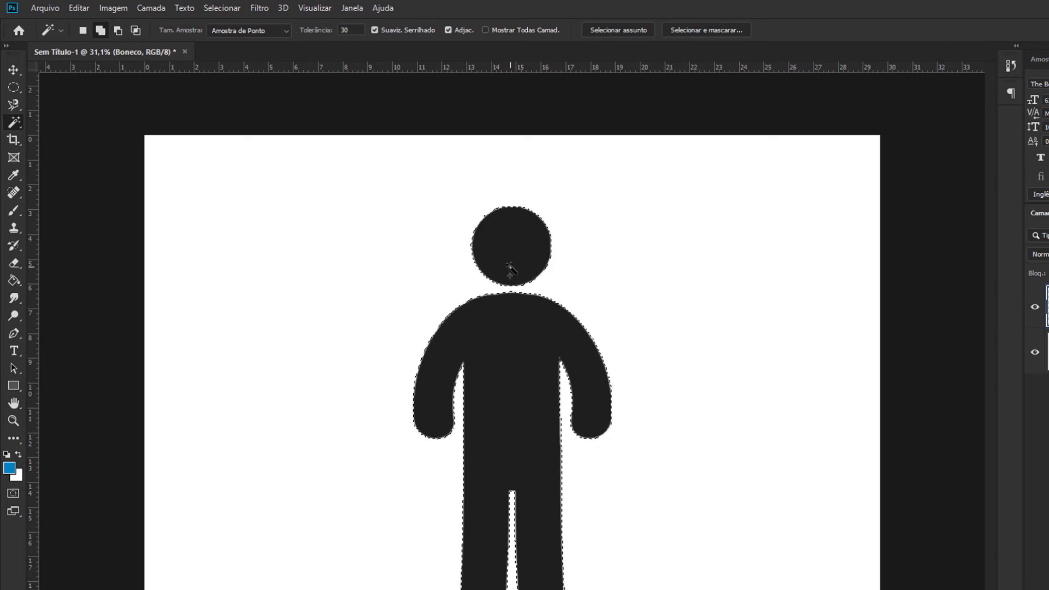
pyautogui.hotkey('ctrl', 'd')
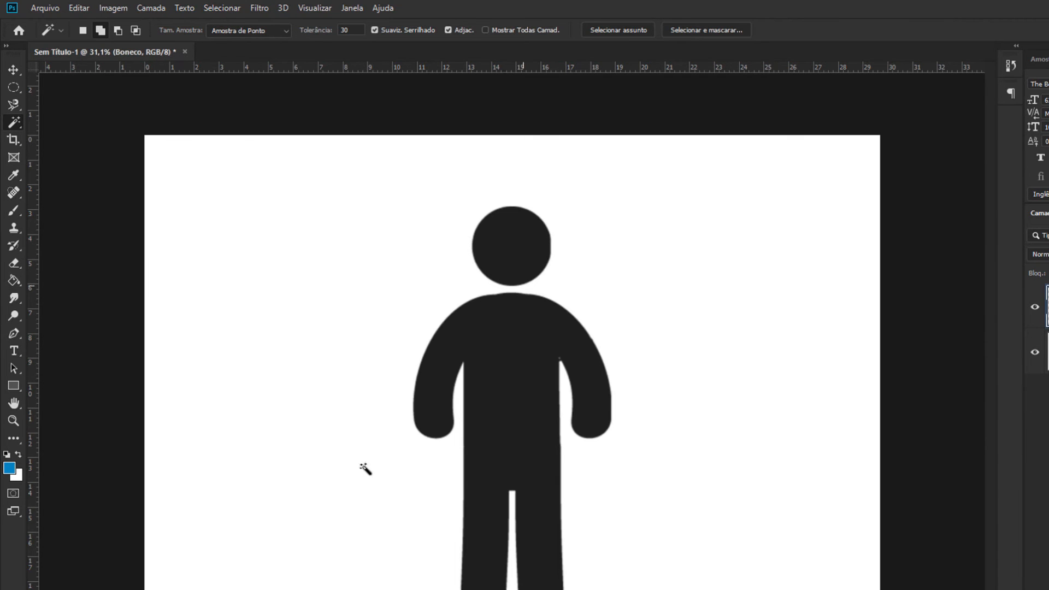
# - Load the Boneco layer's outline as a selection and move the selected figure around the canvas with the Move tool
pyautogui.click(13, 70)
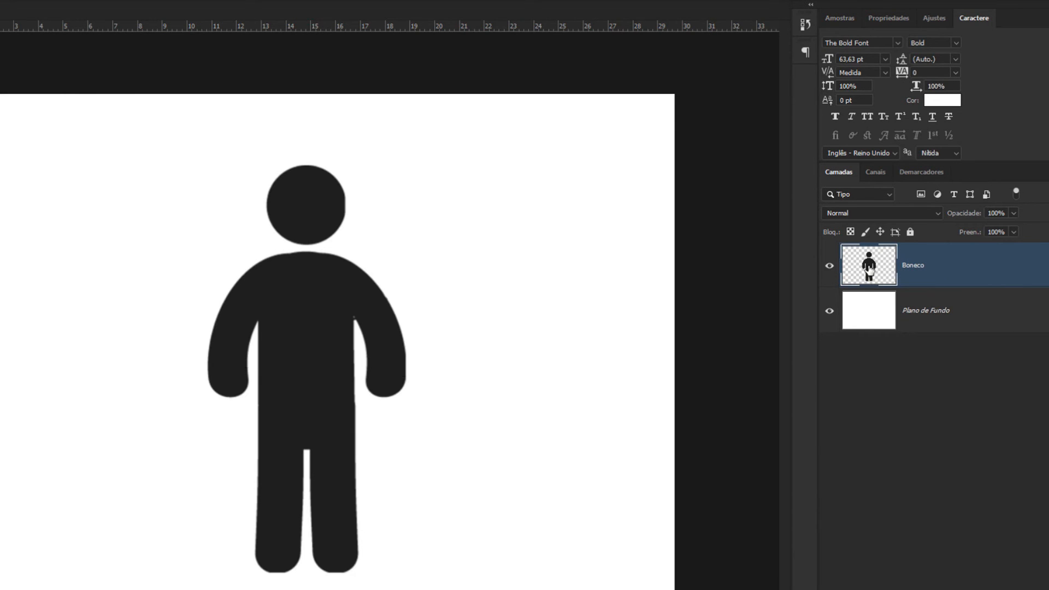
pyautogui.keyDown('ctrl'); pyautogui.click(869, 268); pyautogui.keyUp('ctrl')
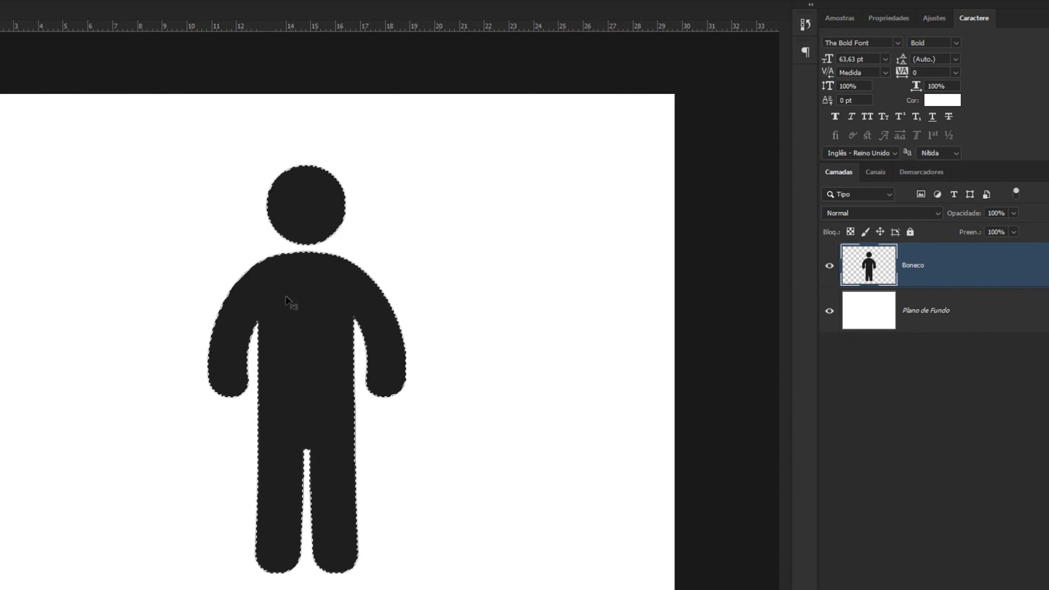
pyautogui.moveTo(330, 306); pyautogui.dragTo(164, 283)
pyautogui.moveTo(385, 312); pyautogui.dragTo(310, 266)
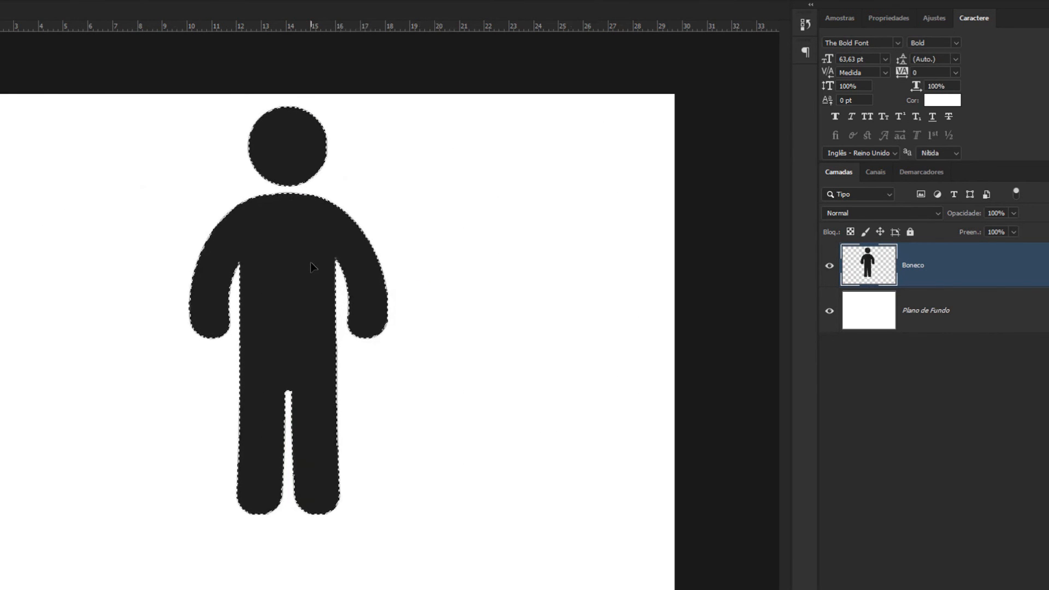
pyautogui.moveTo(311, 263); pyautogui.dragTo(392, 331)
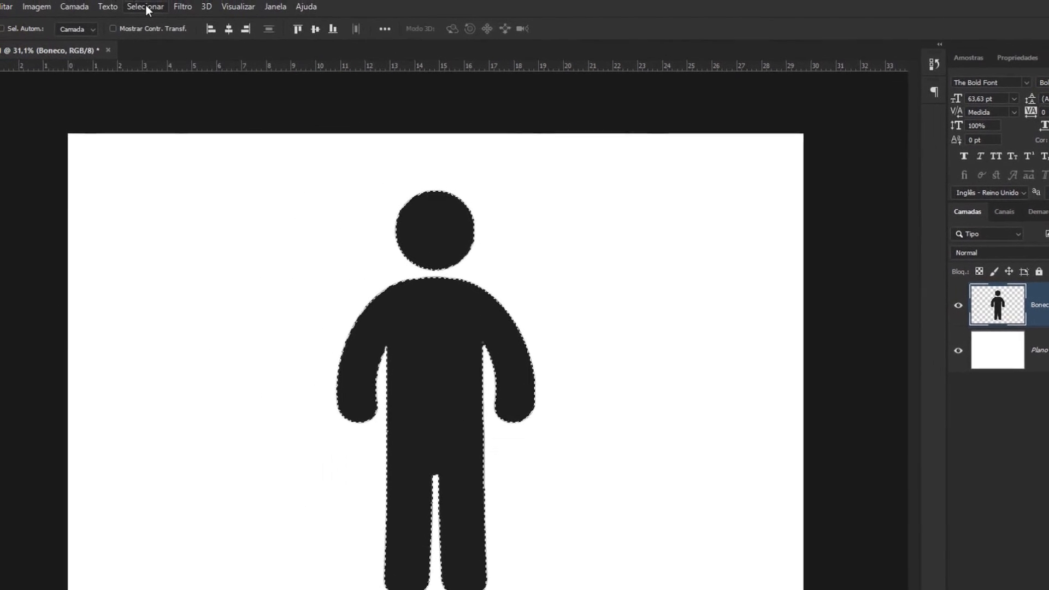
# - Invert the figure's selection, try a move with it and undo it, then invert the selection back to the figure
pyautogui.click(149, 7)
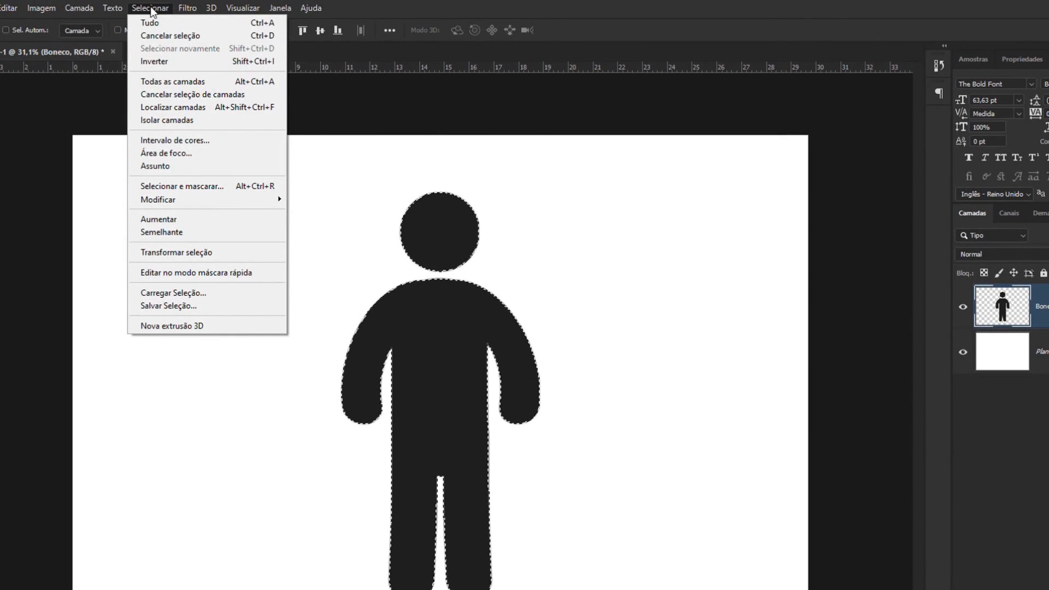
pyautogui.click(165, 62)
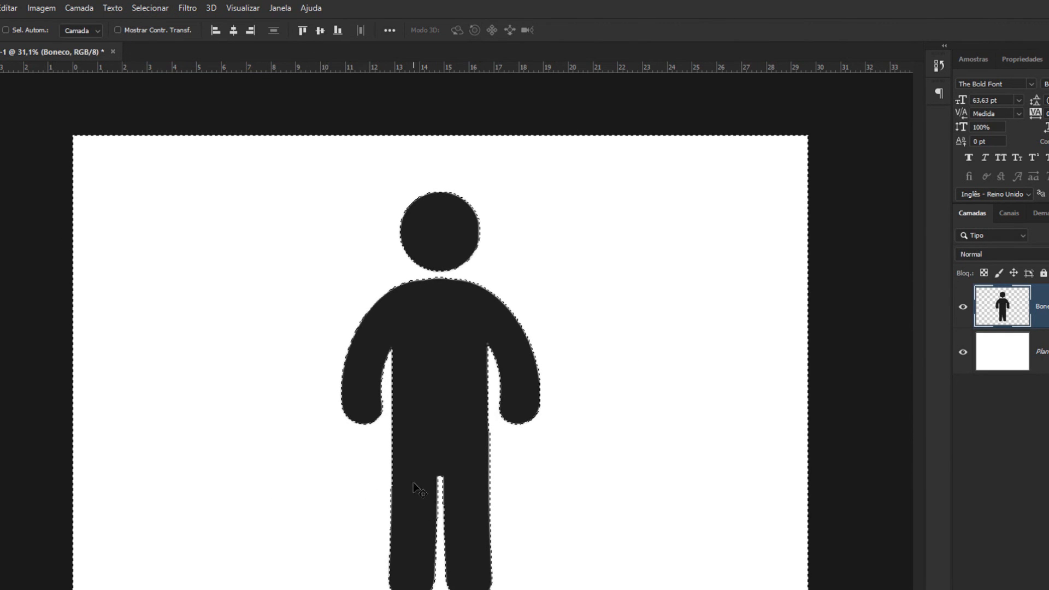
pyautogui.moveTo(430, 399); pyautogui.dragTo(409, 379)
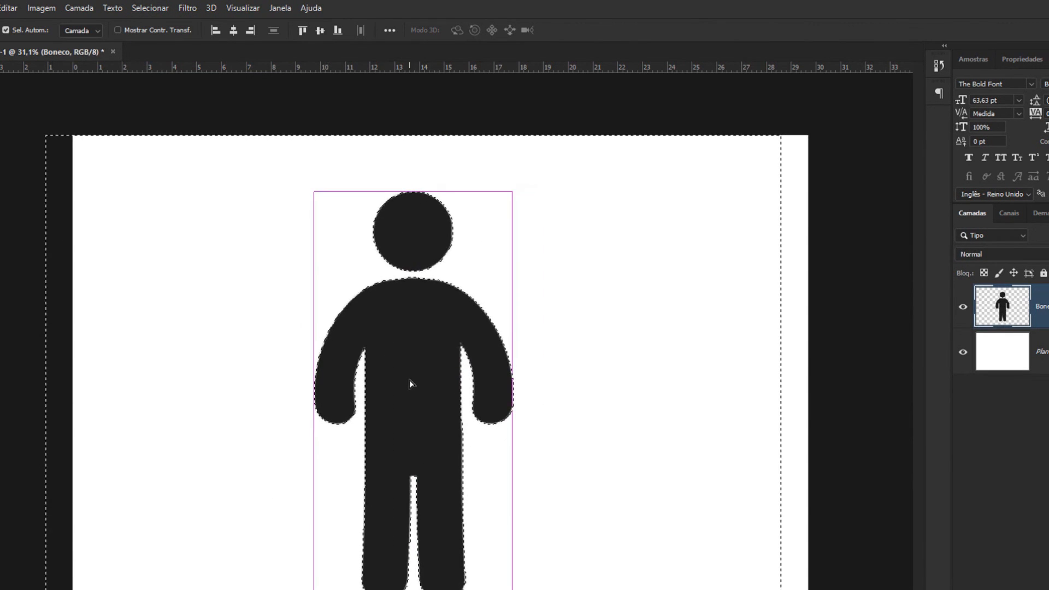
pyautogui.hotkey('ctrl', 'z')
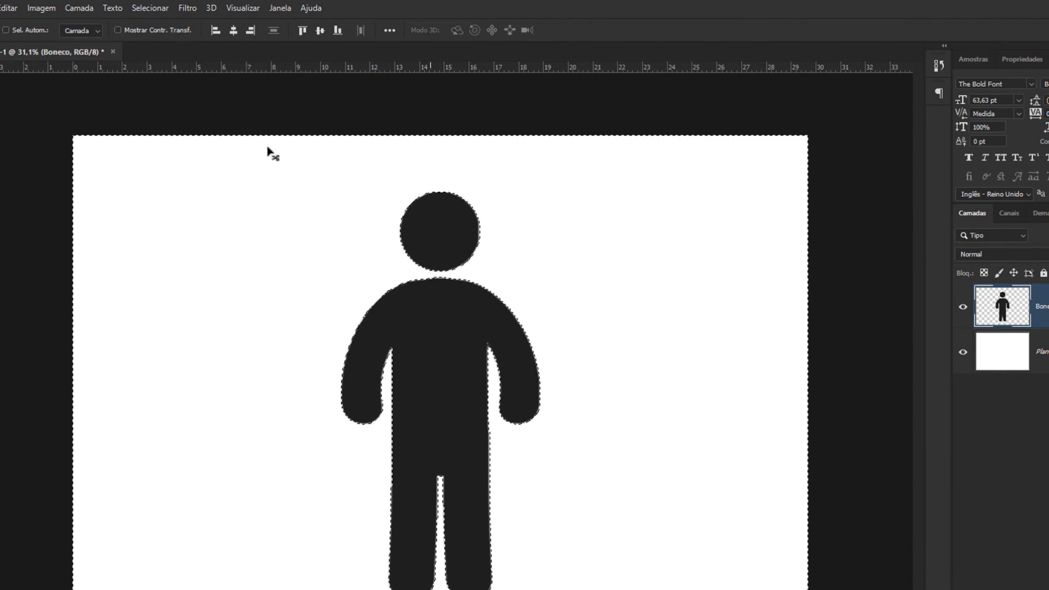
pyautogui.click(148, 8)
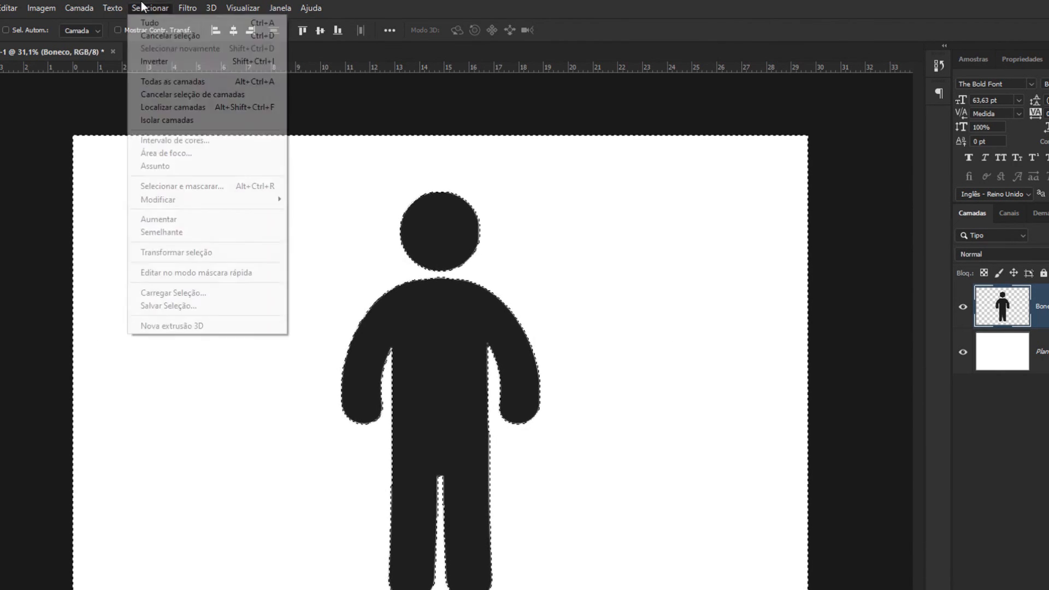
pyautogui.click(150, 61)
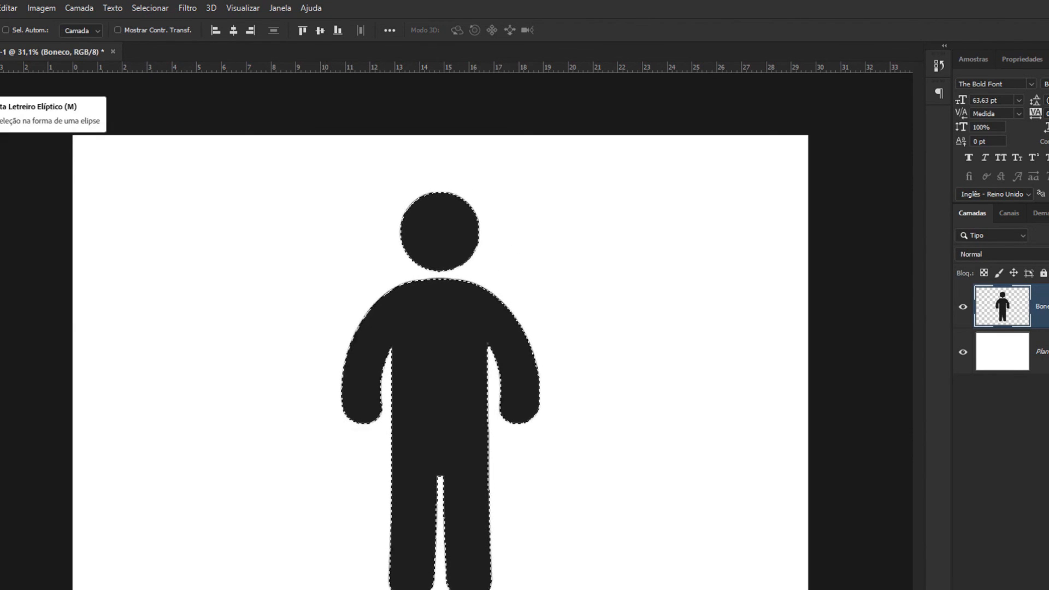
# - Subtract the head from the figure's selection with the Rectangular Marquee tool in subtract mode
pyautogui.click(0, 87)
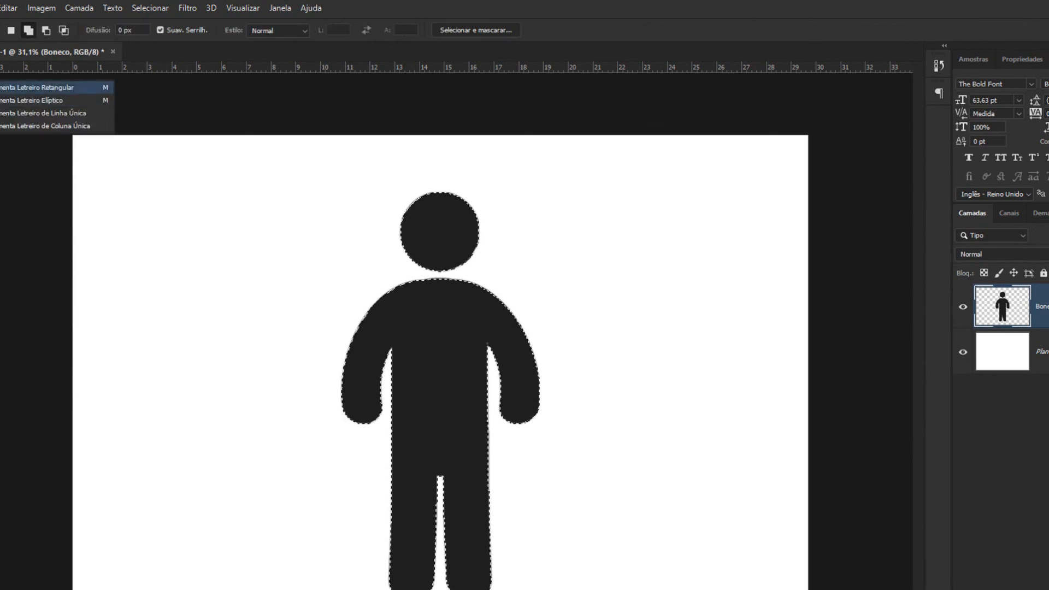
pyautogui.click(2, 87)
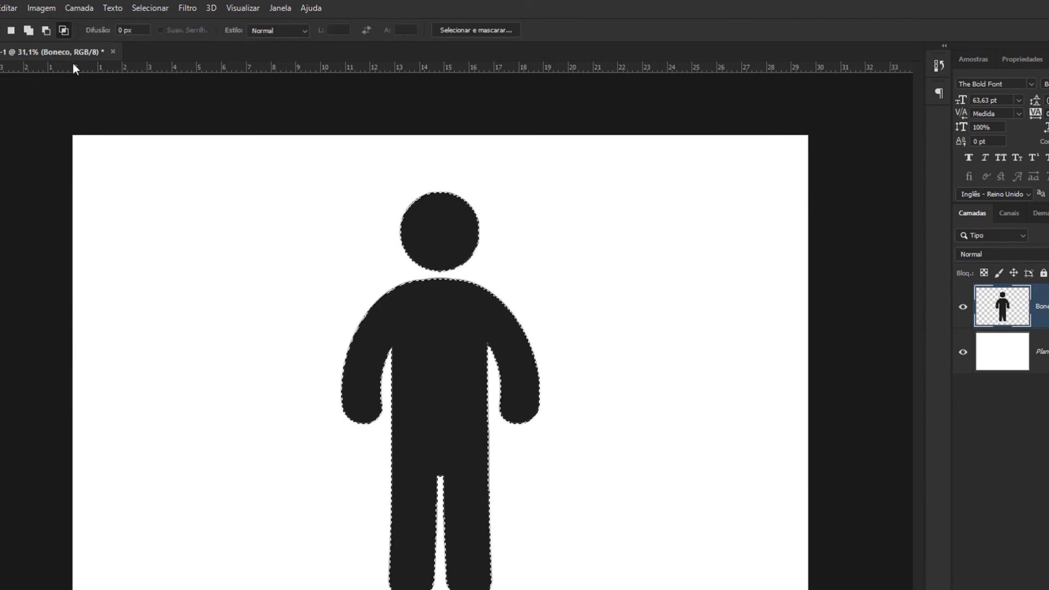
pyautogui.click(47, 35)
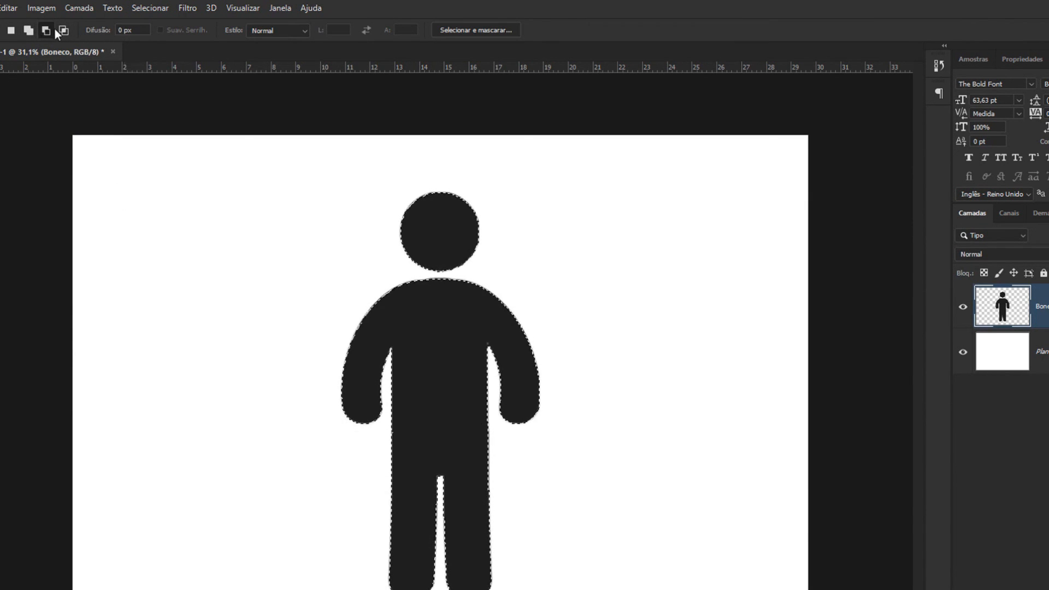
pyautogui.moveTo(387, 189); pyautogui.dragTo(556, 275)
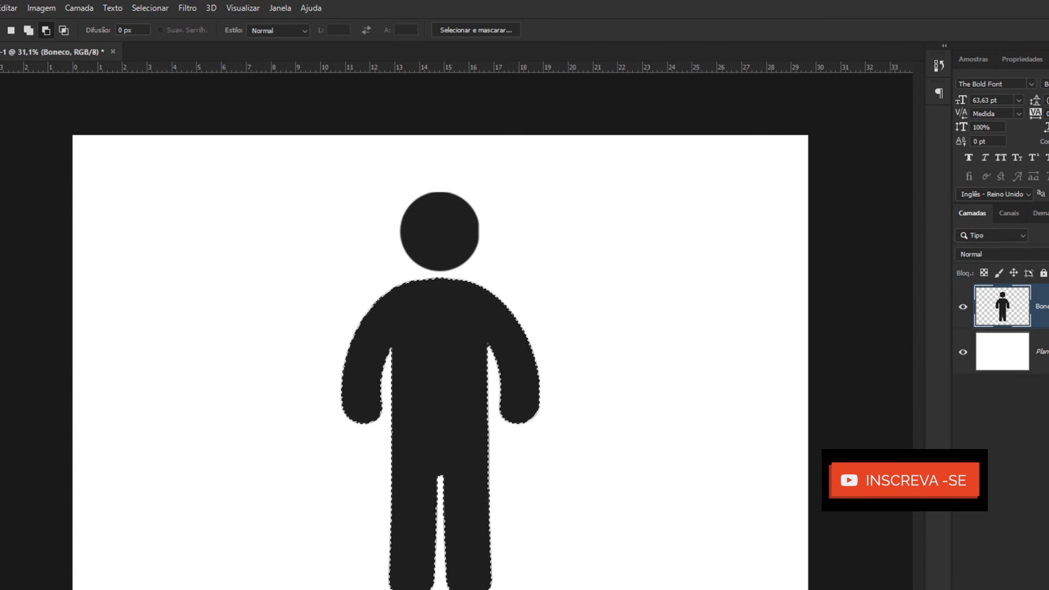
# - Paint the selected body blue with a harder-edged 139 px round brush, undoing the soft test stroke, and deselect
pyautogui.press('e')
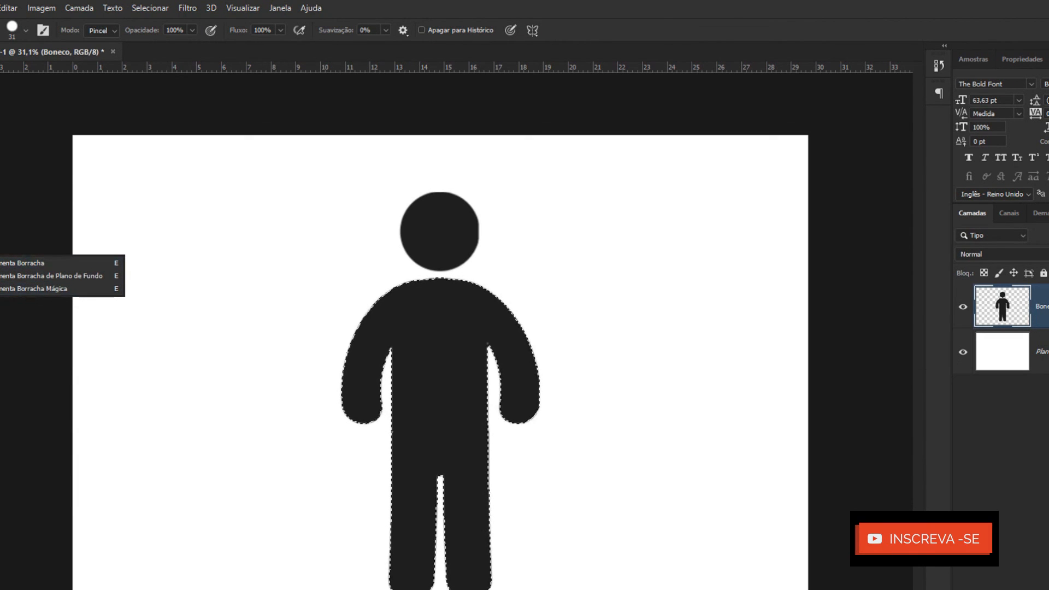
pyautogui.click(1, 209)
pyautogui.click(33, 209)
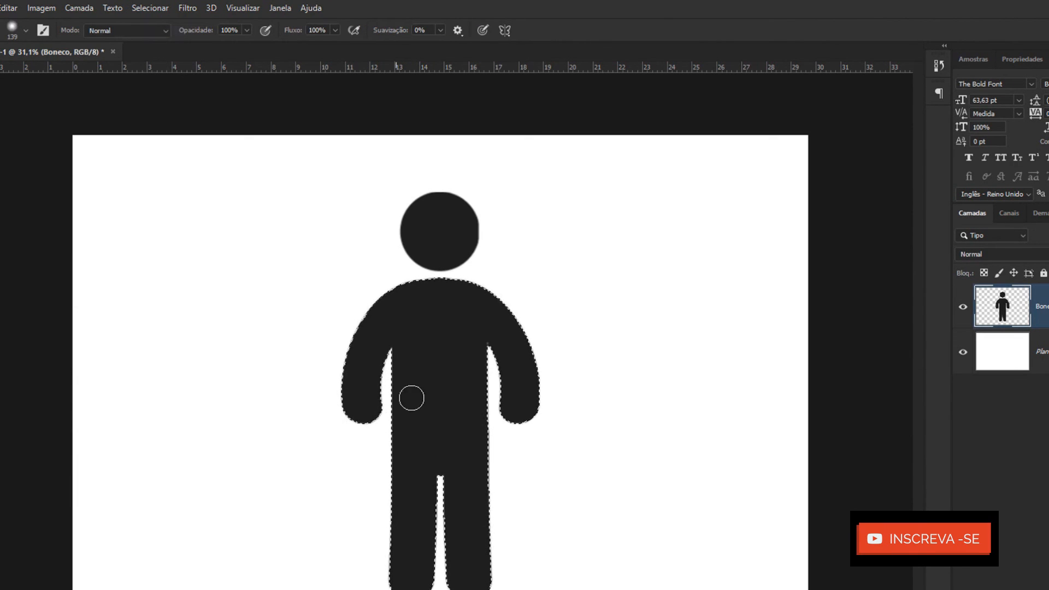
pyautogui.moveTo(408, 446); pyautogui.dragTo(386, 515)
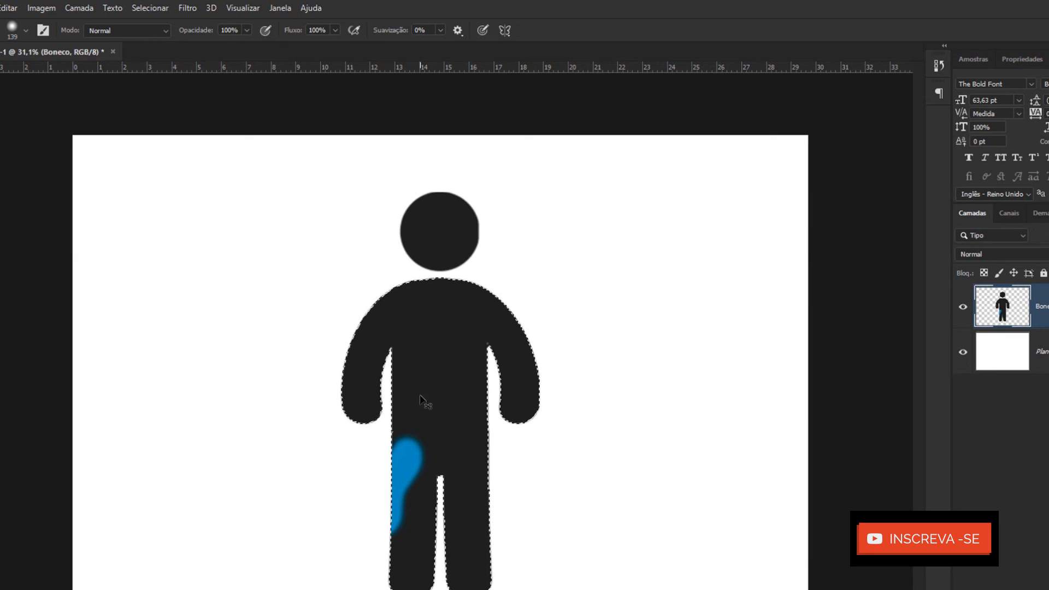
pyautogui.rightClick(421, 397)
pyautogui.hotkey('ctrl', 'z')
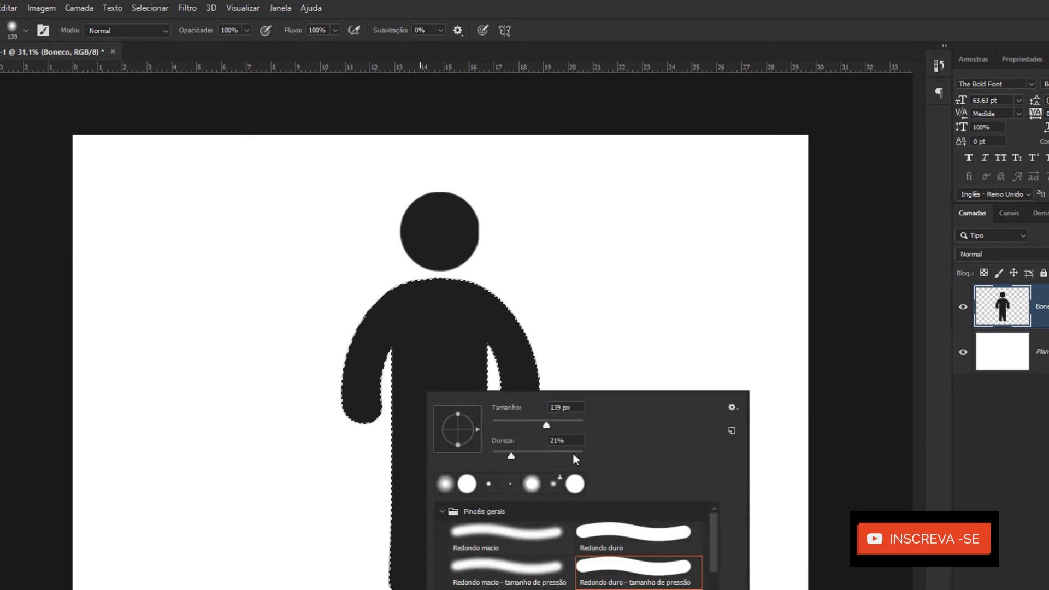
pyautogui.moveTo(453, 316)
pyautogui.mouseDown()
pyautogui.moveTo(401, 327)
pyautogui.moveTo(380, 297)
pyautogui.moveTo(435, 285)
pyautogui.moveTo(356, 298)
pyautogui.moveTo(404, 302)
pyautogui.moveTo(370, 317)
pyautogui.moveTo(379, 333)
pyautogui.moveTo(340, 363)
pyautogui.moveTo(334, 384)
pyautogui.moveTo(381, 388)
pyautogui.moveTo(345, 430)
pyautogui.moveTo(417, 374)
pyautogui.moveTo(387, 372)
pyautogui.moveTo(368, 351)
pyautogui.moveTo(452, 355)
pyautogui.moveTo(503, 408)
pyautogui.moveTo(473, 393)
pyautogui.moveTo(487, 388)
pyautogui.moveTo(464, 366)
pyautogui.moveTo(524, 352)
pyautogui.moveTo(509, 287)
pyautogui.moveTo(366, 287)
pyautogui.moveTo(388, 299)
pyautogui.moveTo(345, 324)
pyautogui.moveTo(489, 386)
pyautogui.moveTo(535, 430)
pyautogui.moveTo(394, 485)
pyautogui.moveTo(358, 515)
pyautogui.moveTo(326, 578)
pyautogui.moveTo(461, 585)
pyautogui.moveTo(524, 558)
pyautogui.moveTo(415, 526)
pyautogui.moveTo(490, 525)
pyautogui.moveTo(420, 449)
pyautogui.moveTo(390, 458)
pyautogui.moveTo(379, 484)
pyautogui.moveTo(406, 492)
pyautogui.moveTo(459, 588)
pyautogui.moveTo(505, 567)
pyautogui.moveTo(510, 430)
pyautogui.moveTo(536, 444)
pyautogui.moveTo(496, 338)
pyautogui.mouseUp()
pyautogui.hotkey('ctrl', 'd')
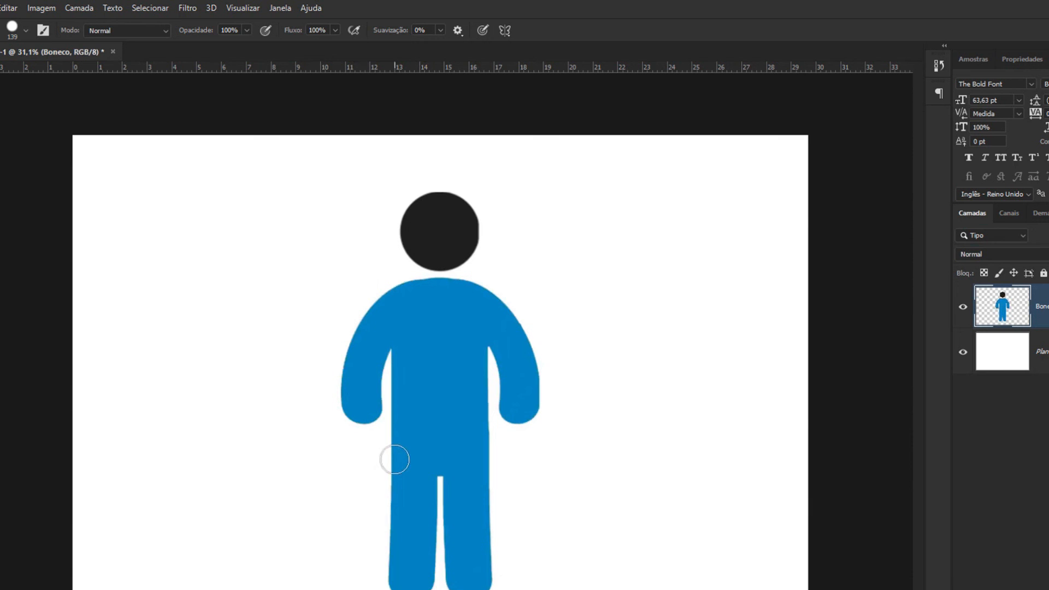
# - Brush several blue strokes outward past the figure's hip and leg without a selection, then undo them
pyautogui.moveTo(394, 460); pyautogui.dragTo(304, 475)
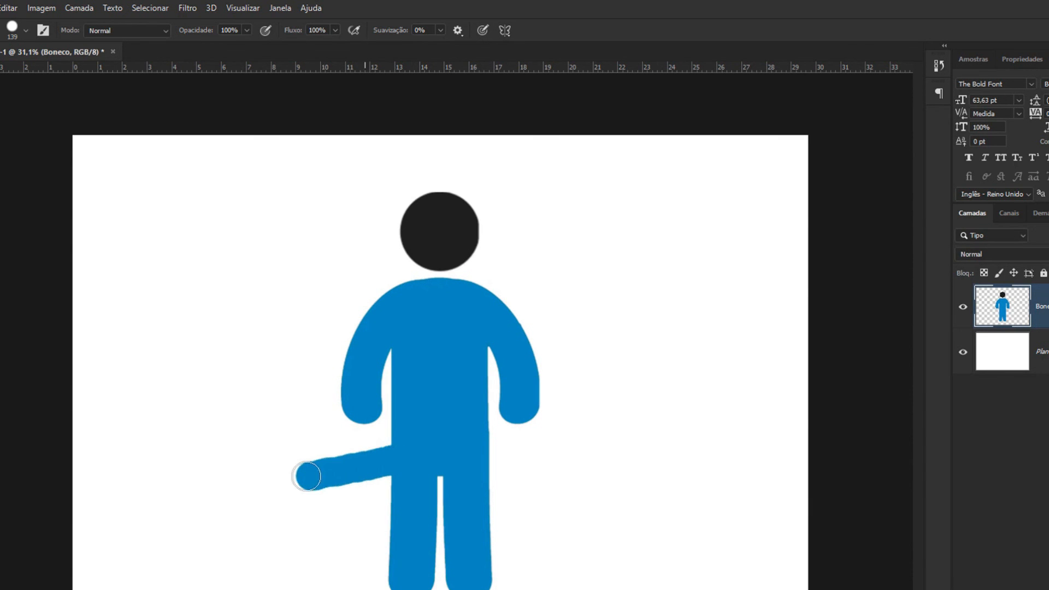
pyautogui.moveTo(390, 494)
pyautogui.mouseDown()
pyautogui.moveTo(328, 523)
pyautogui.moveTo(343, 554)
pyautogui.mouseUp()
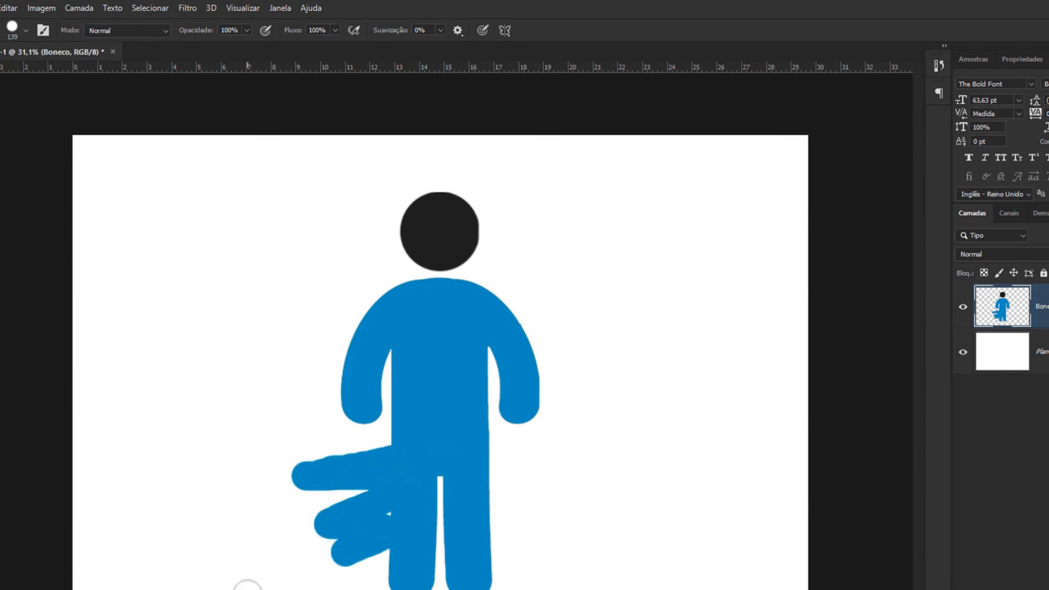
pyautogui.hotkey('ctrl', 'z')
pyautogui.hotkey('ctrl', 'z')
pyautogui.hotkey('ctrl', 'z')
pyautogui.scroll(3, 414, 533)
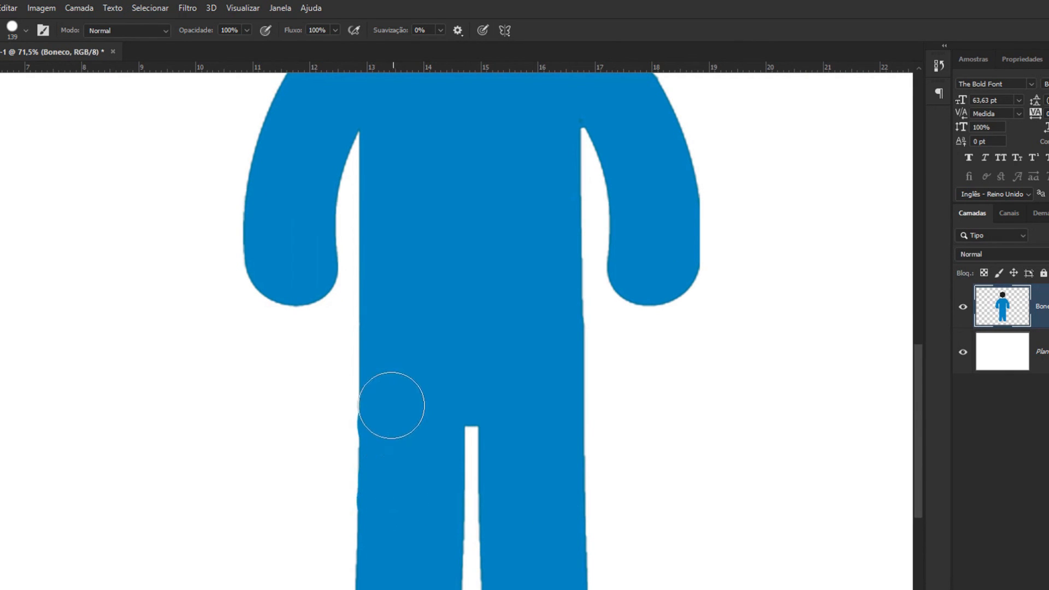
pyautogui.scroll(-2, 403, 455)
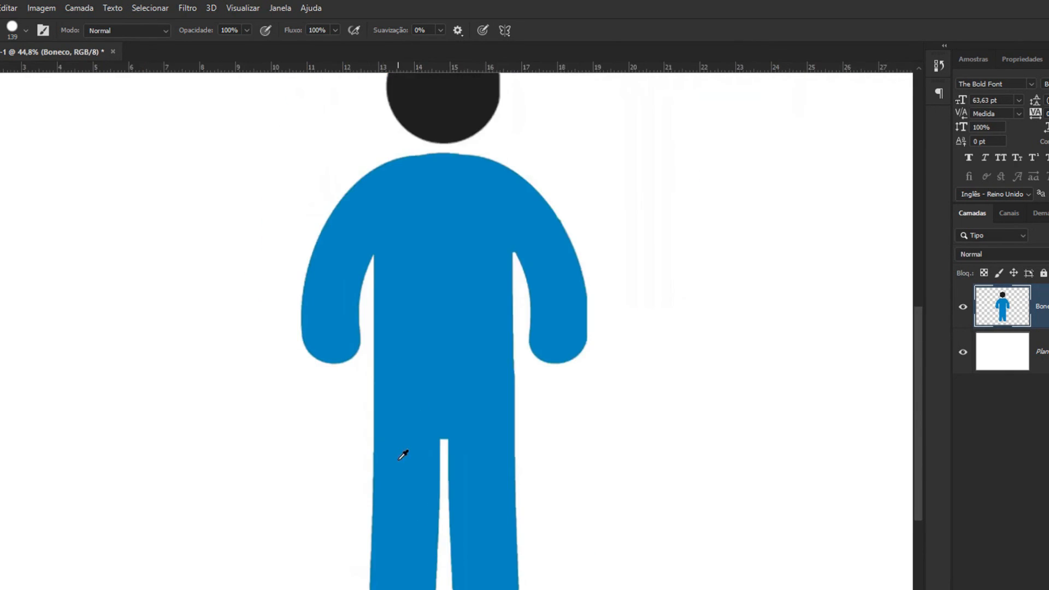
pyautogui.scroll(-1, 402, 455)
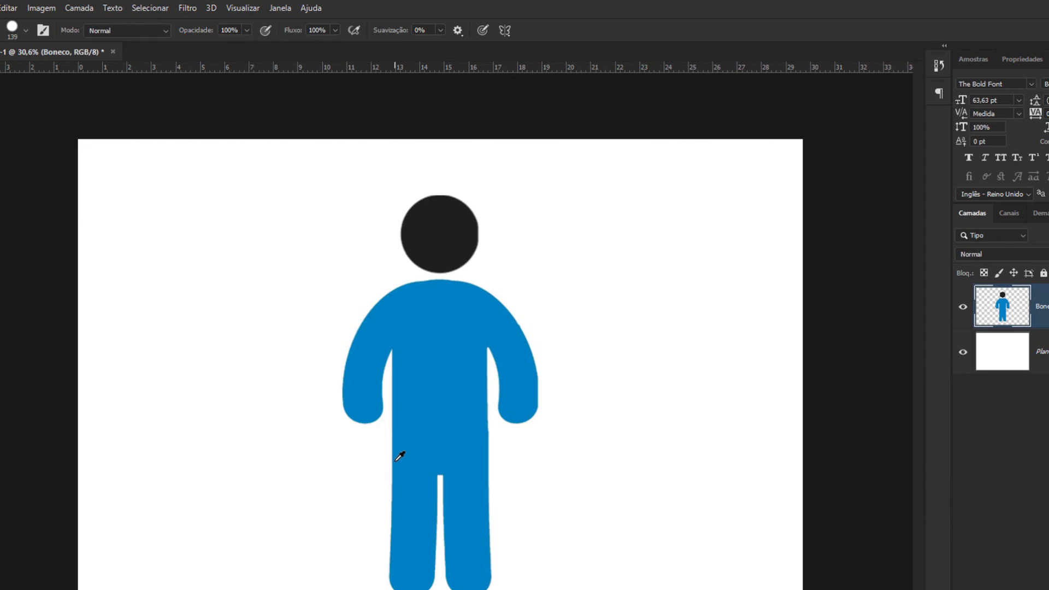